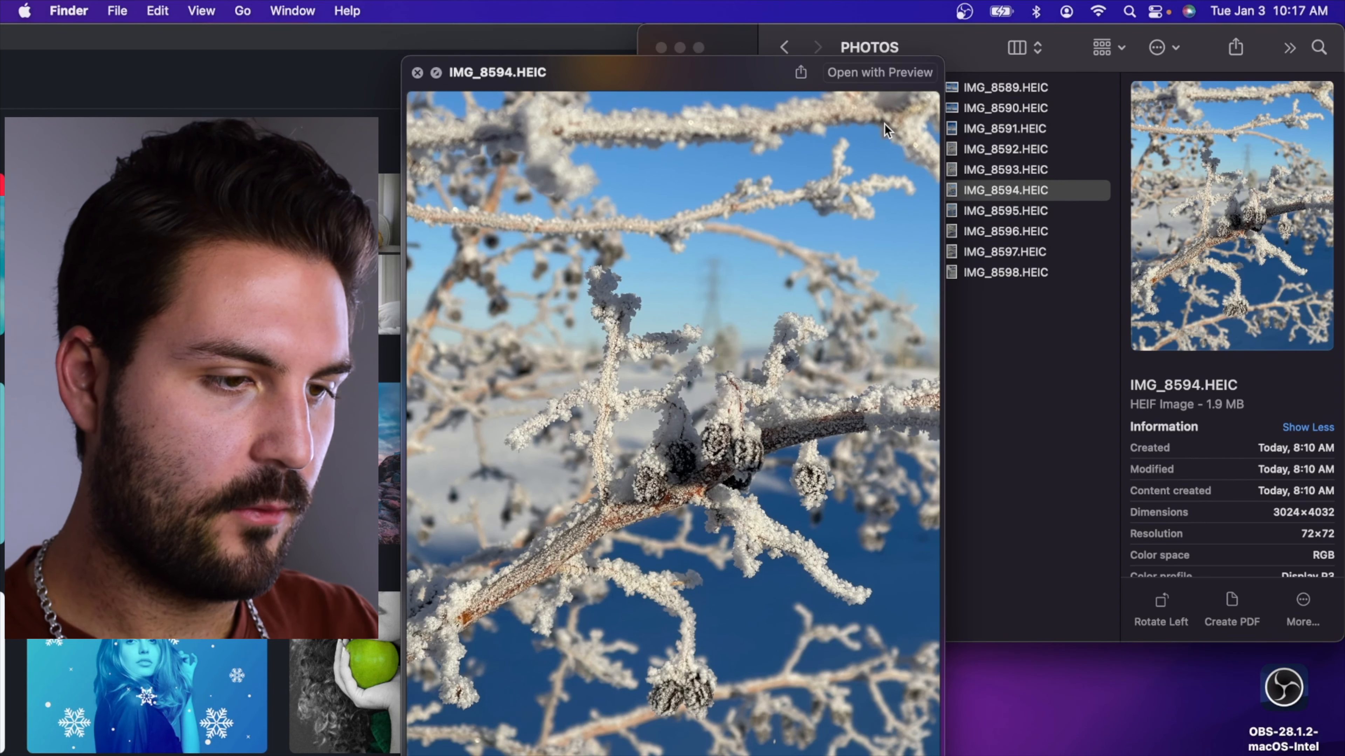
Preview the frost photos in the PHOTOS folder through IMG_8598.HEIC and back, comparing IMG_8592 to IMG_8594, and settle on IMG_8593.HEIC
key("Down")
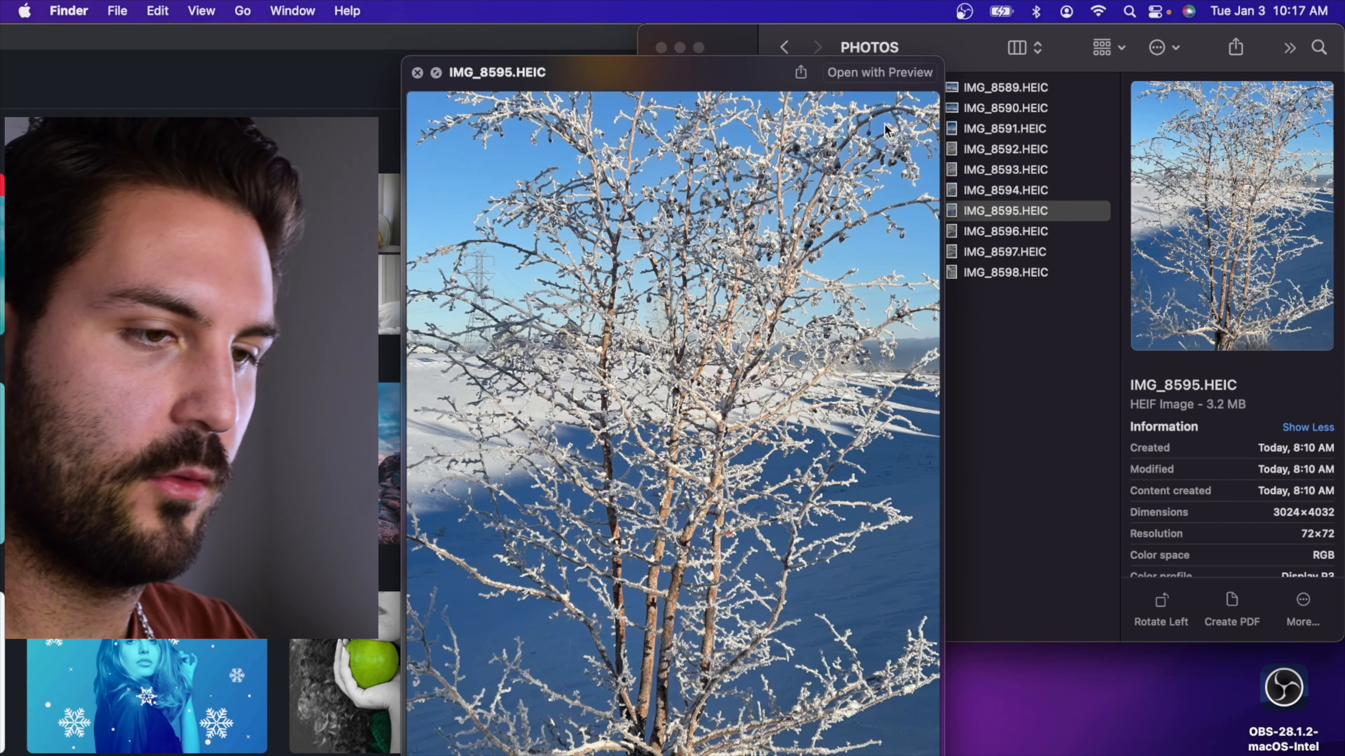
key("Down")
key("Down")
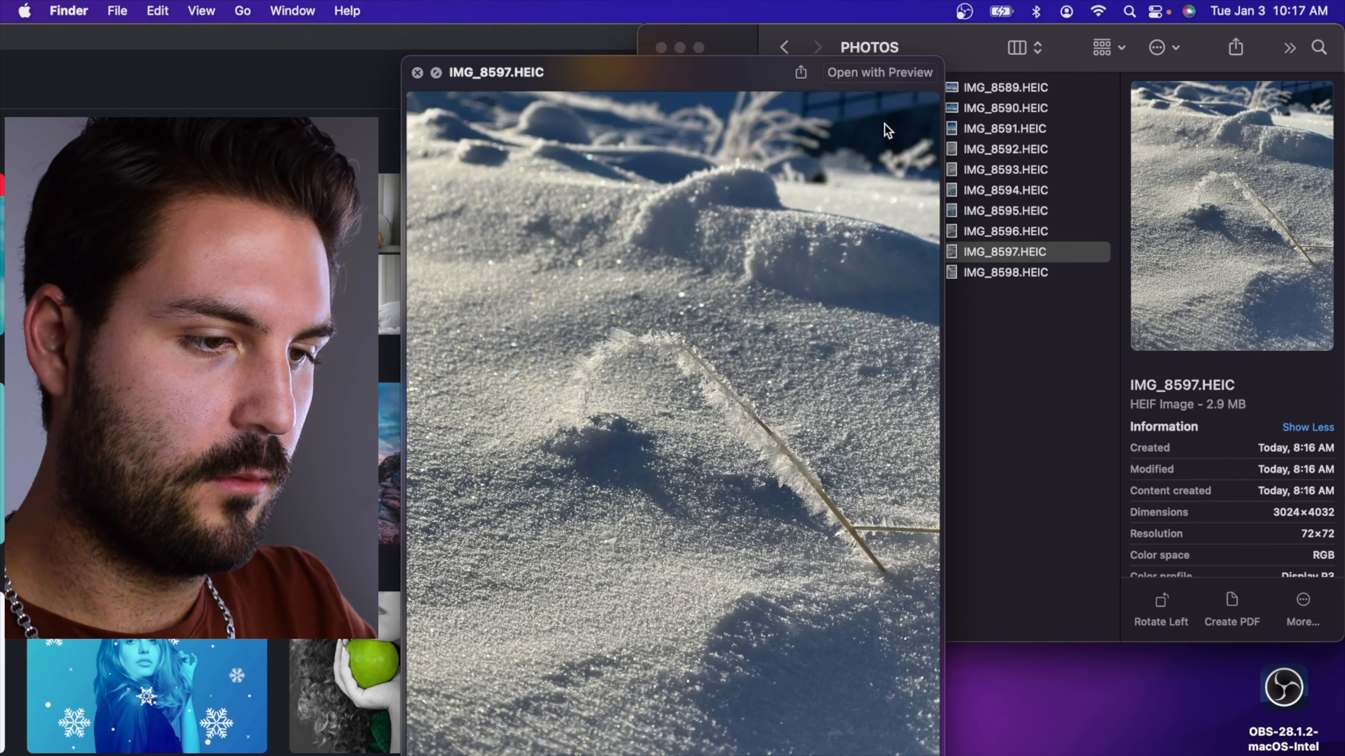
key("Down")
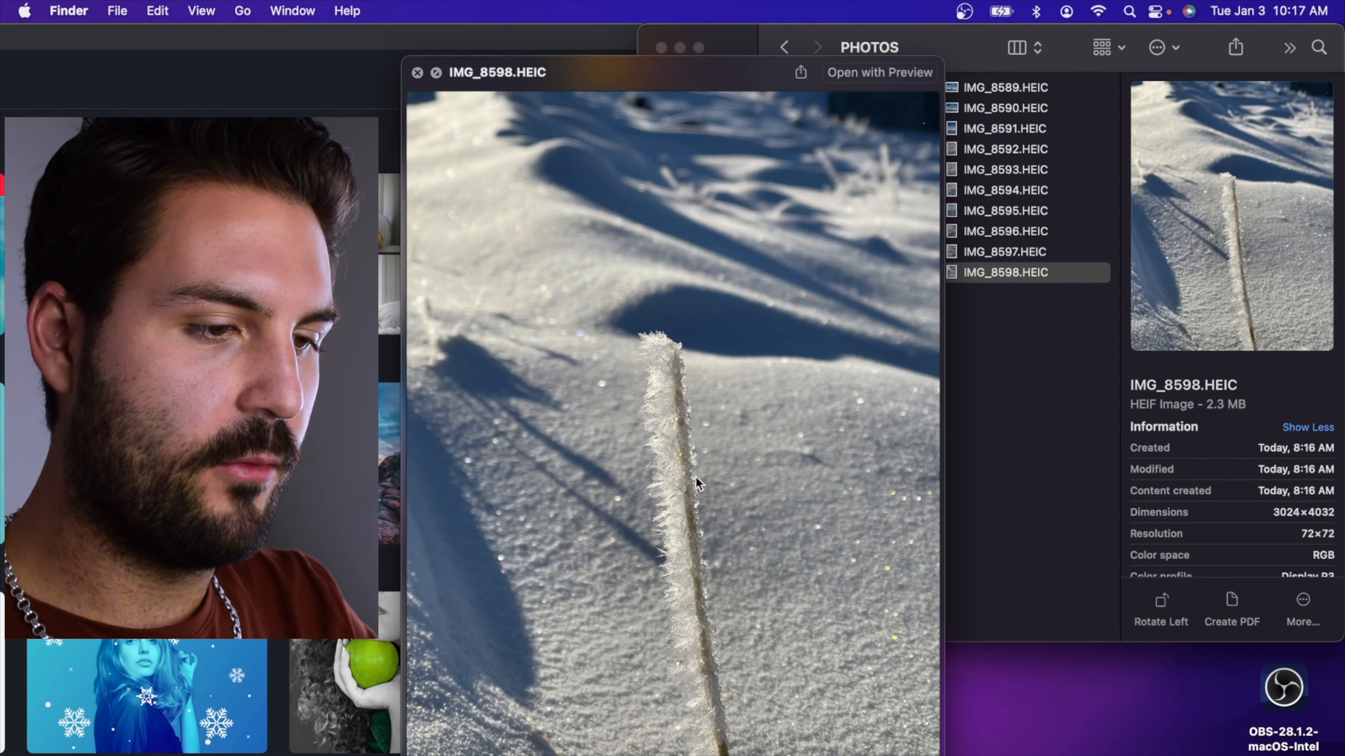
key("Up")
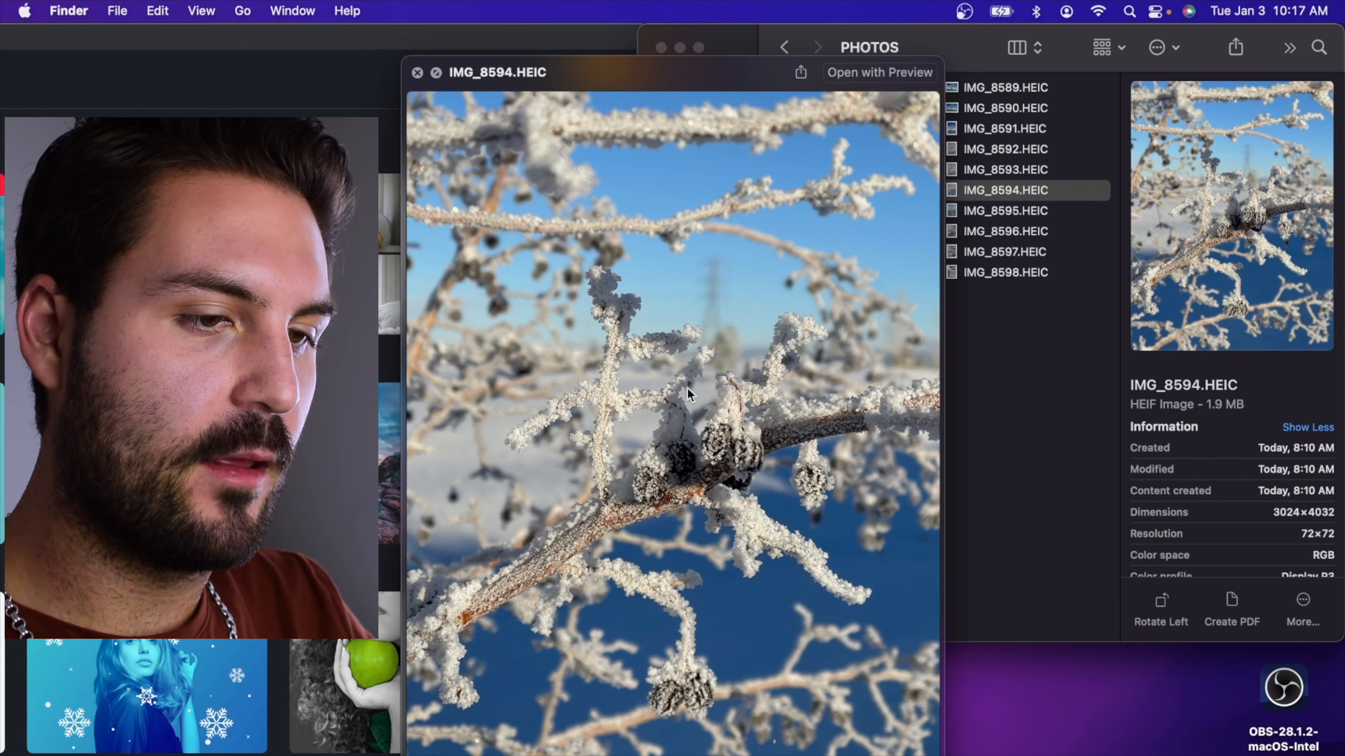
key("Up")
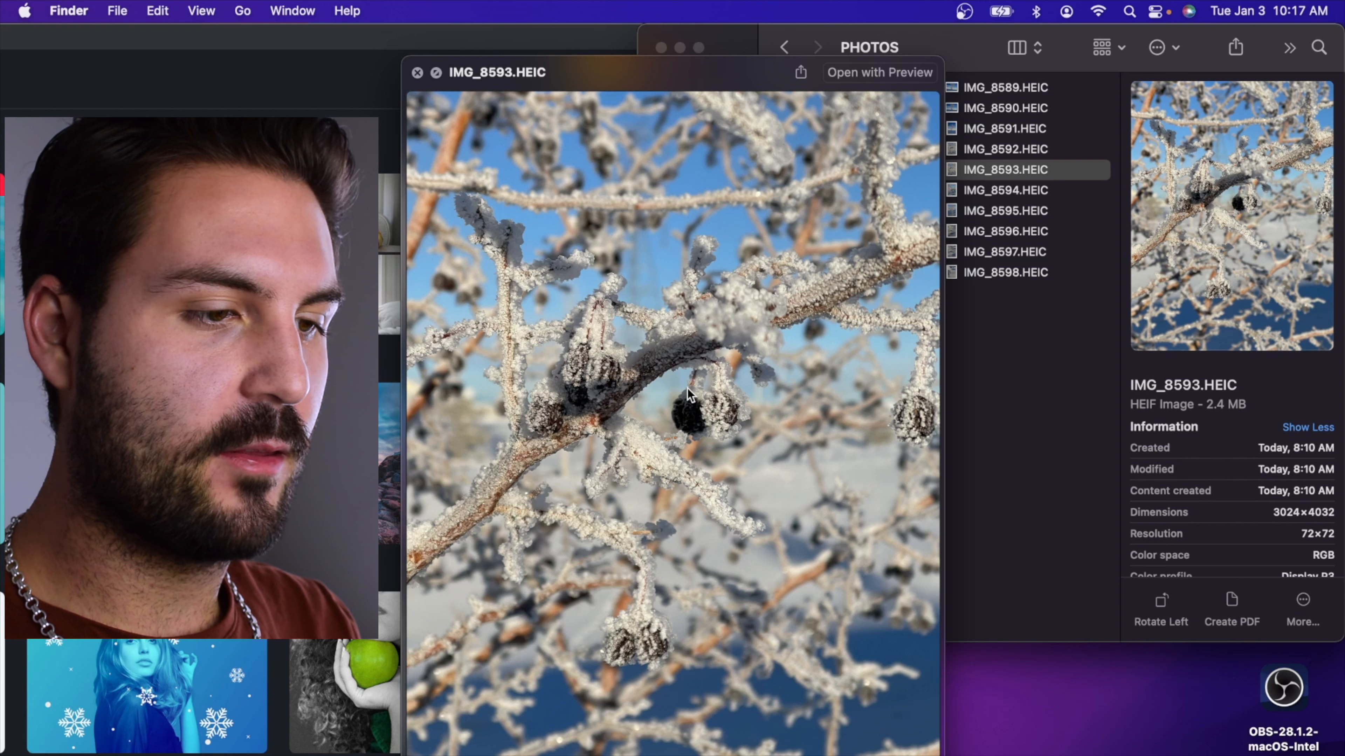
key("Up")
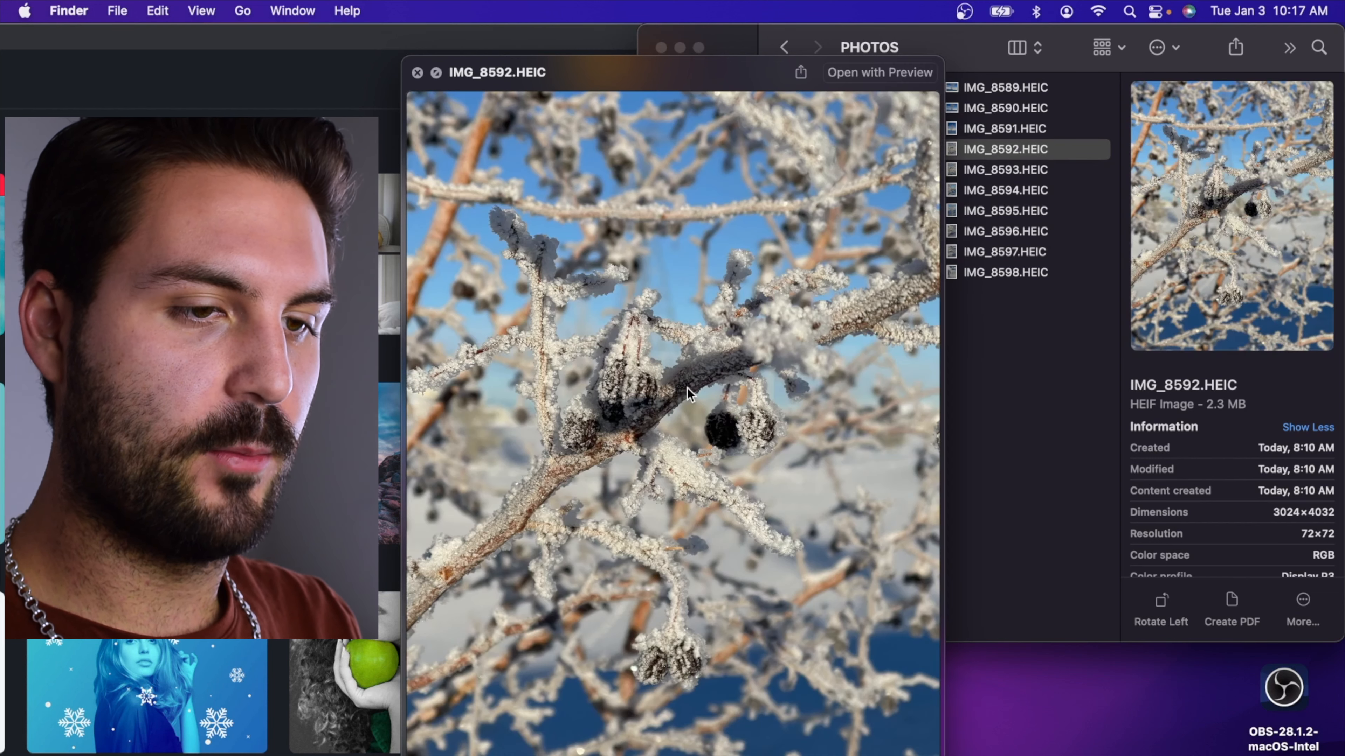
key("Down")
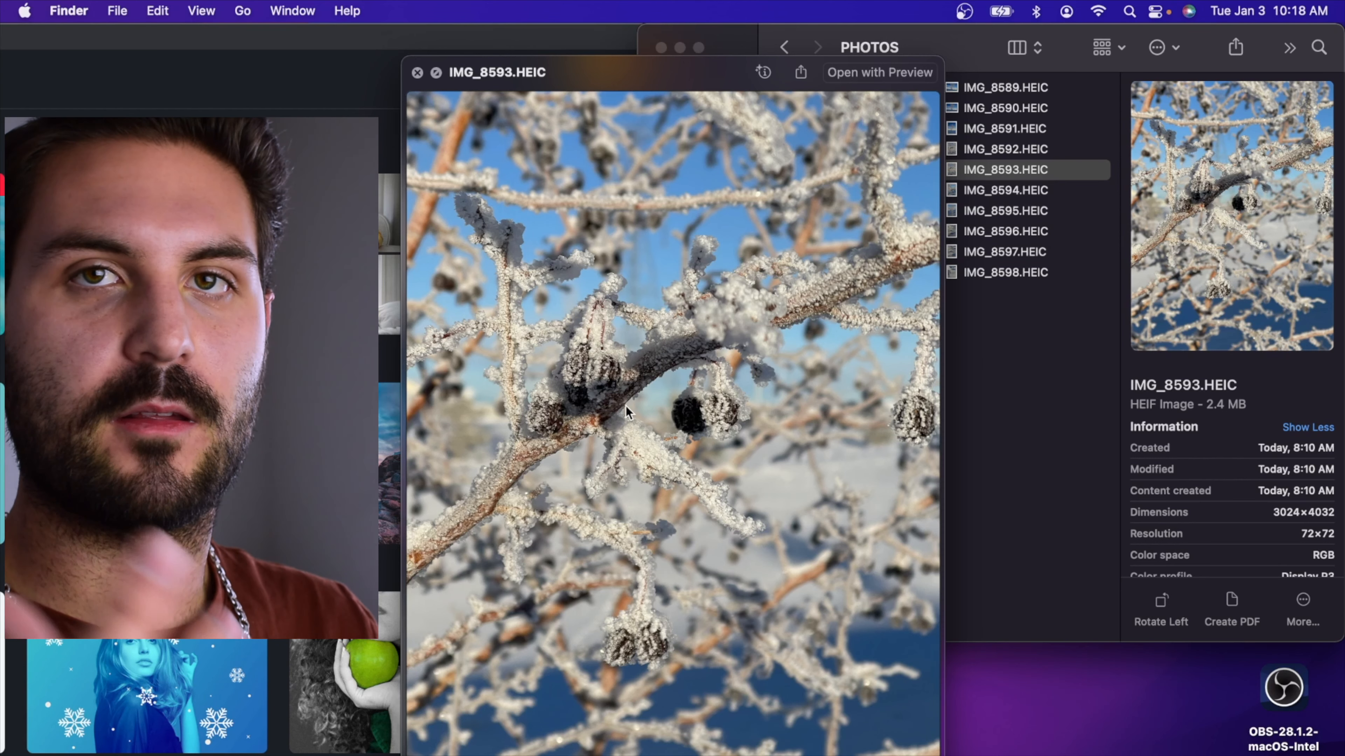
key("space")
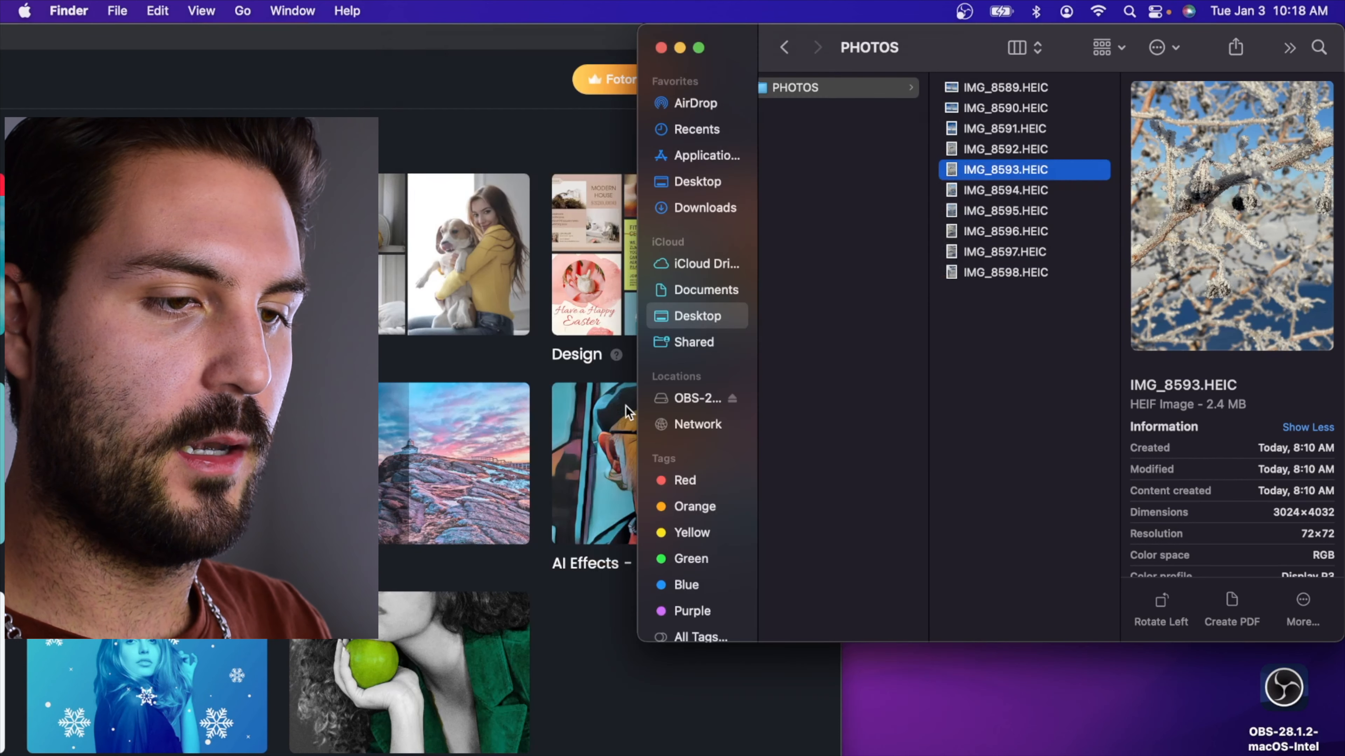
key("space")
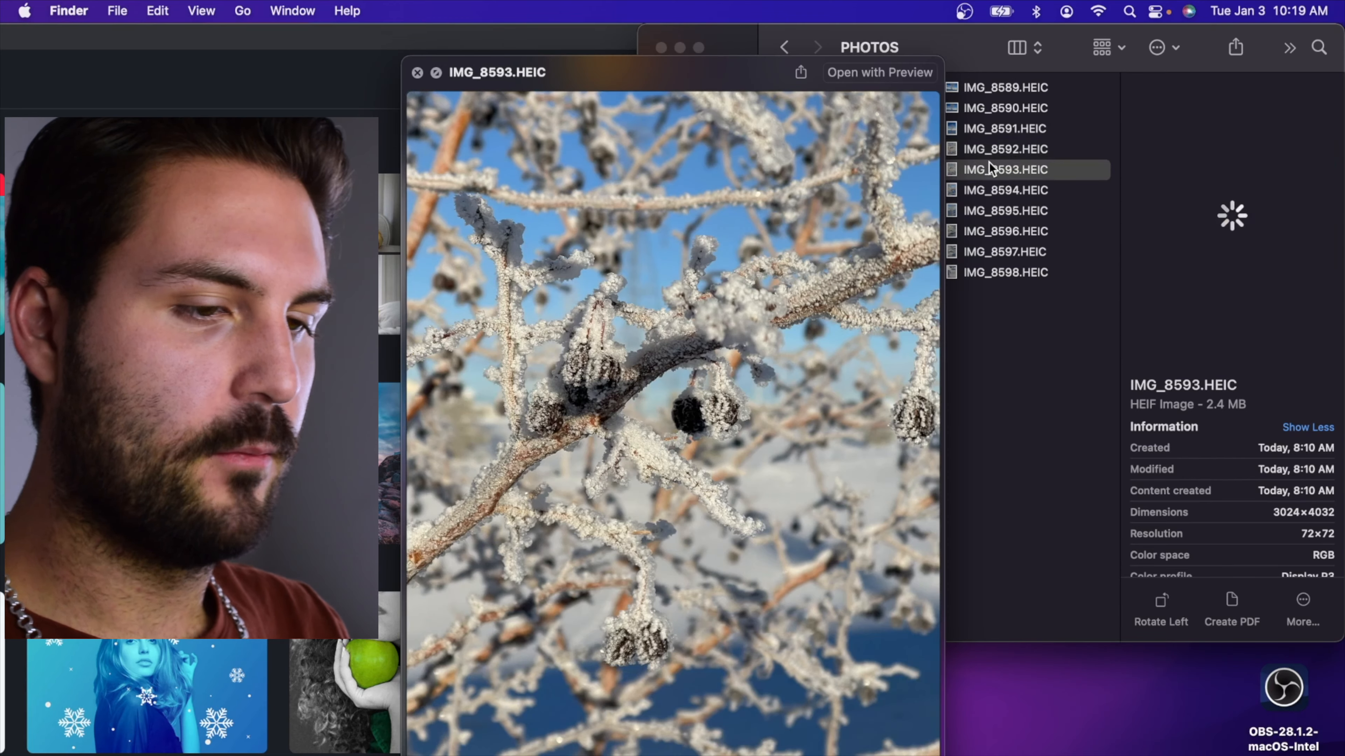
key("space")
Switch to Fotor Photo Editor, enlarge its window, and load IMG_8593.HEIC from the PHOTOS folder into the photo editor
left_click(403, 40)
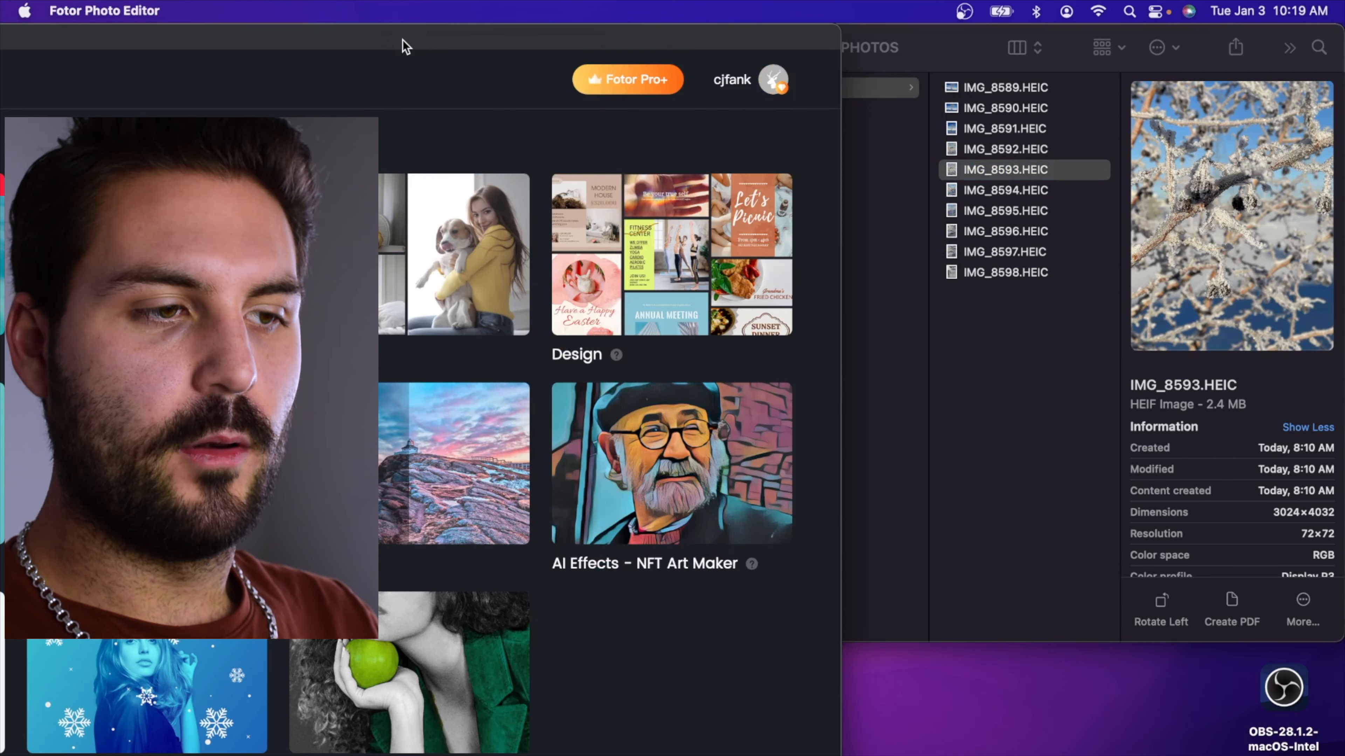
double_click(397, 43)
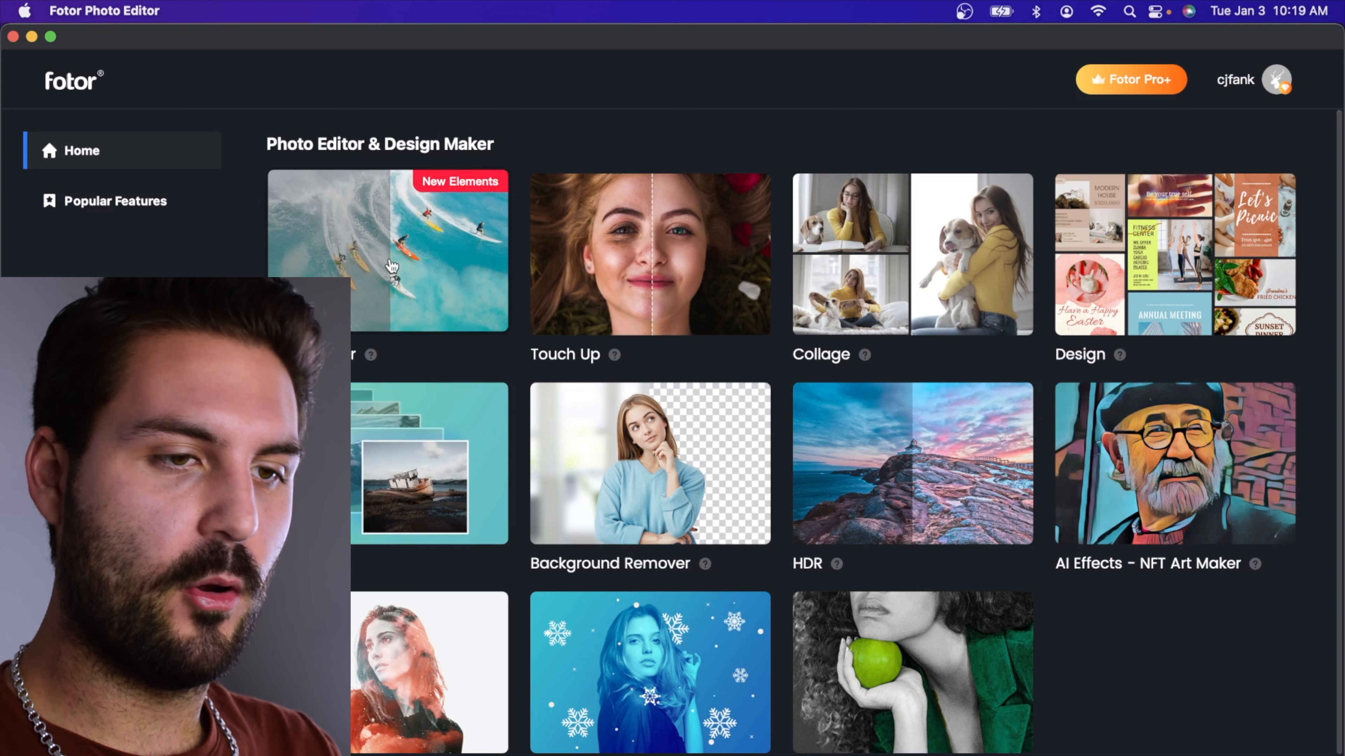
left_click(392, 266)
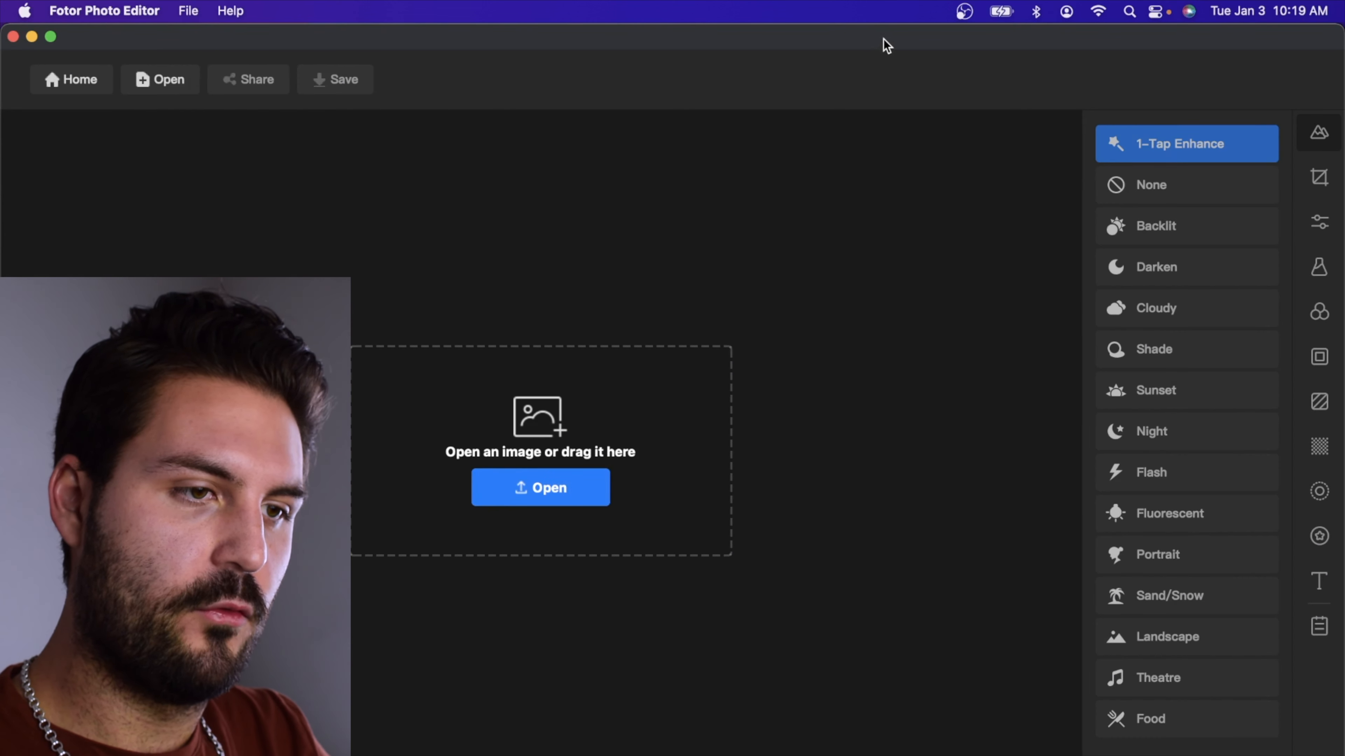
left_click_drag(883, 41, 433, 39)
left_click_drag(1004, 167, 297, 365)
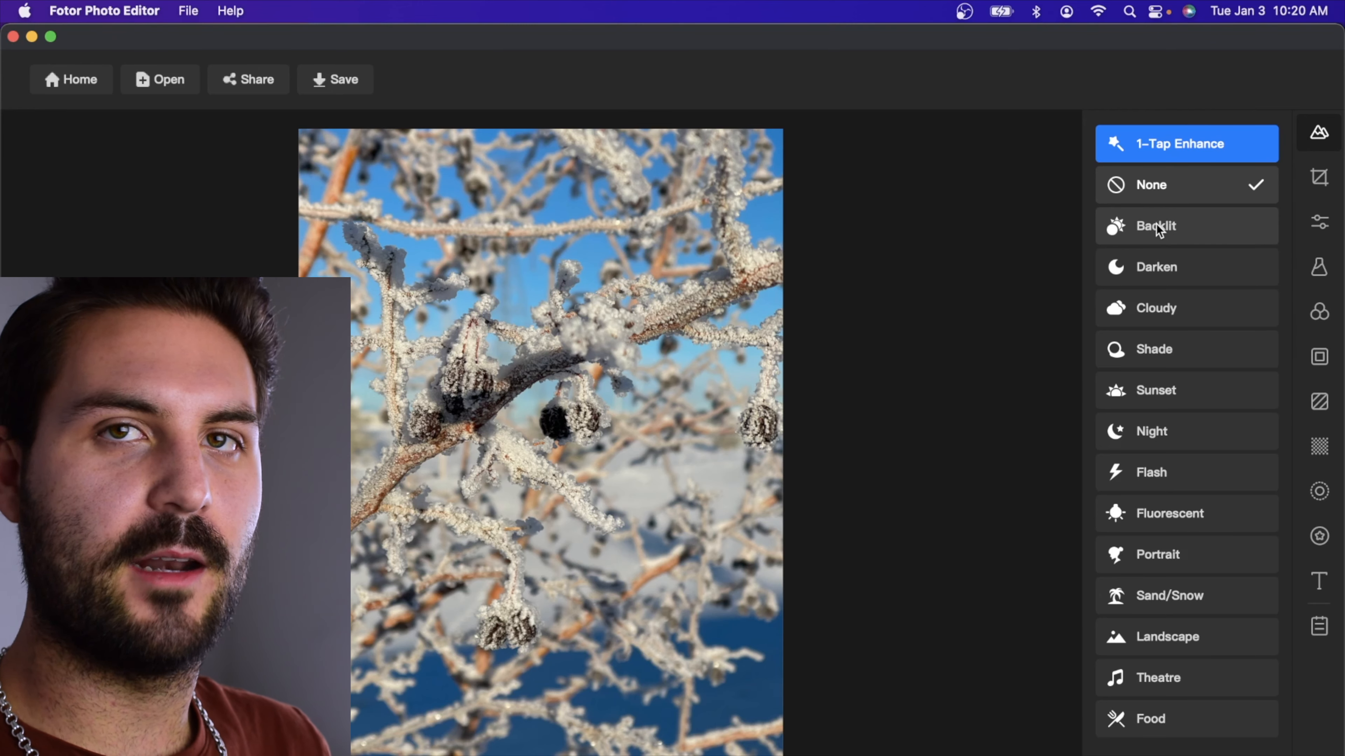
Try the Darken, Cloudy, Shade, Sunset, Night, Flash, Sand/Snow, Landscape, Theatre and Food scenes on the photo
left_click(1156, 266)
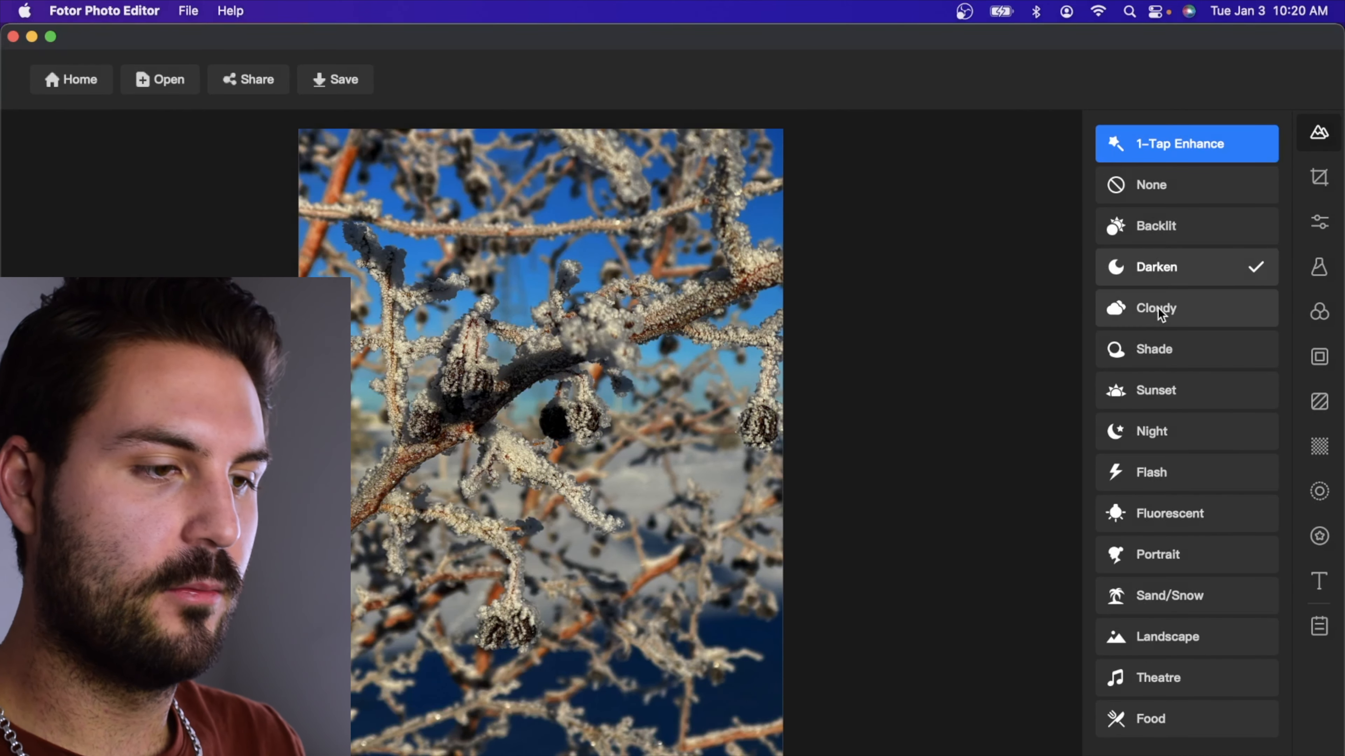
left_click(1158, 307)
left_click(1155, 356)
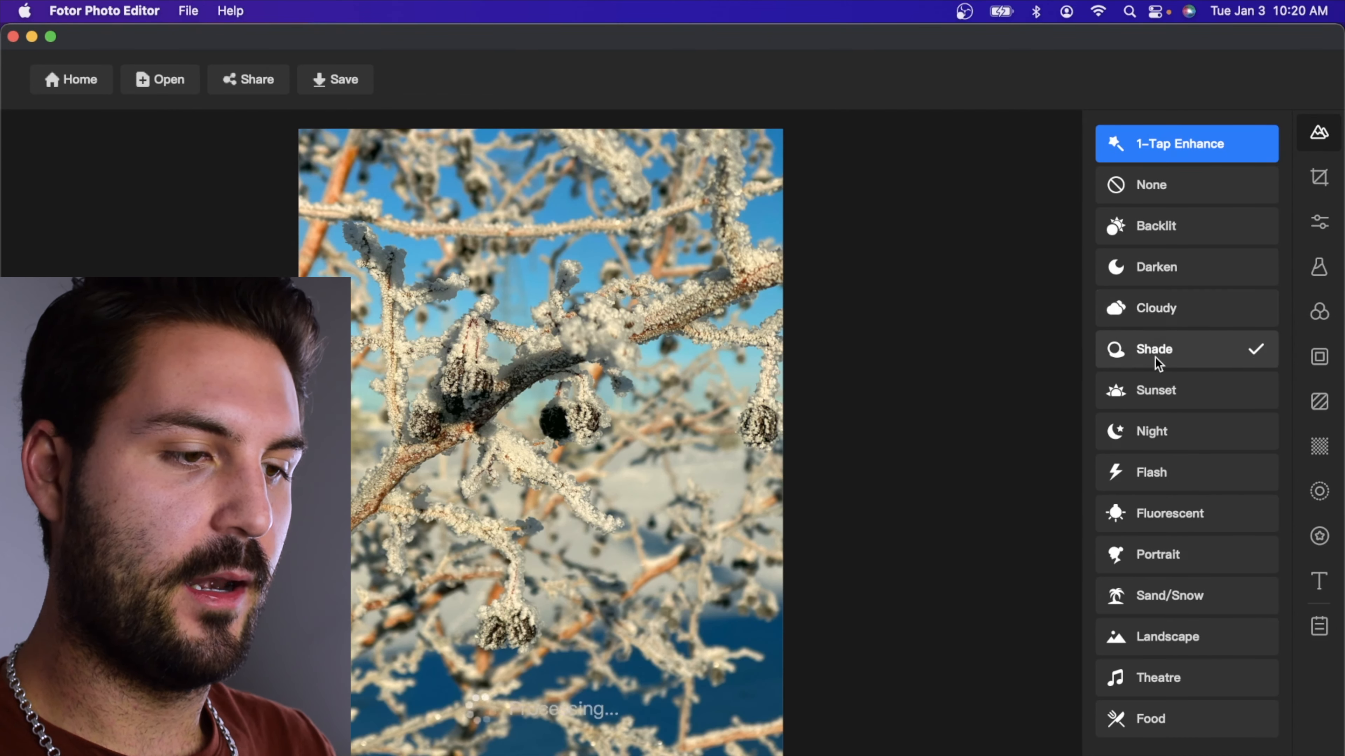
left_click(1155, 389)
left_click(1148, 430)
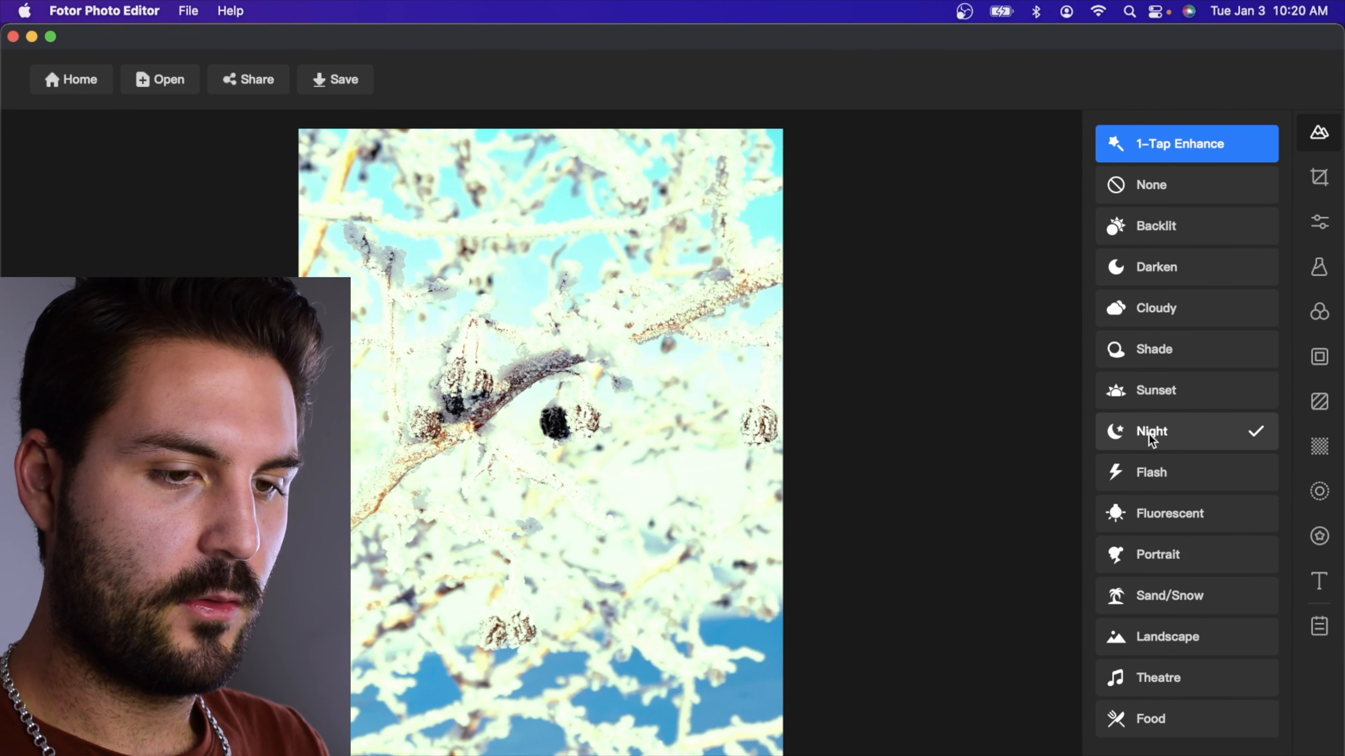
left_click(1146, 466)
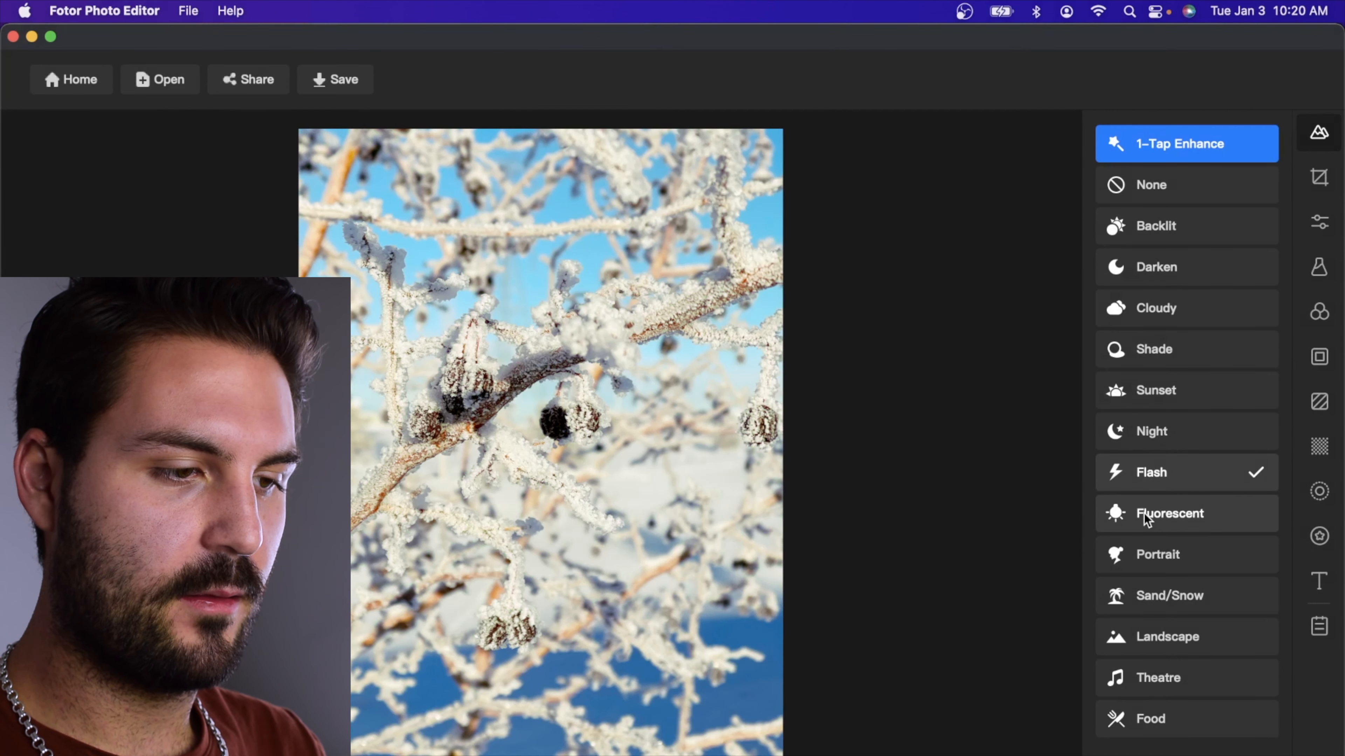
left_click(1145, 595)
left_click(1150, 637)
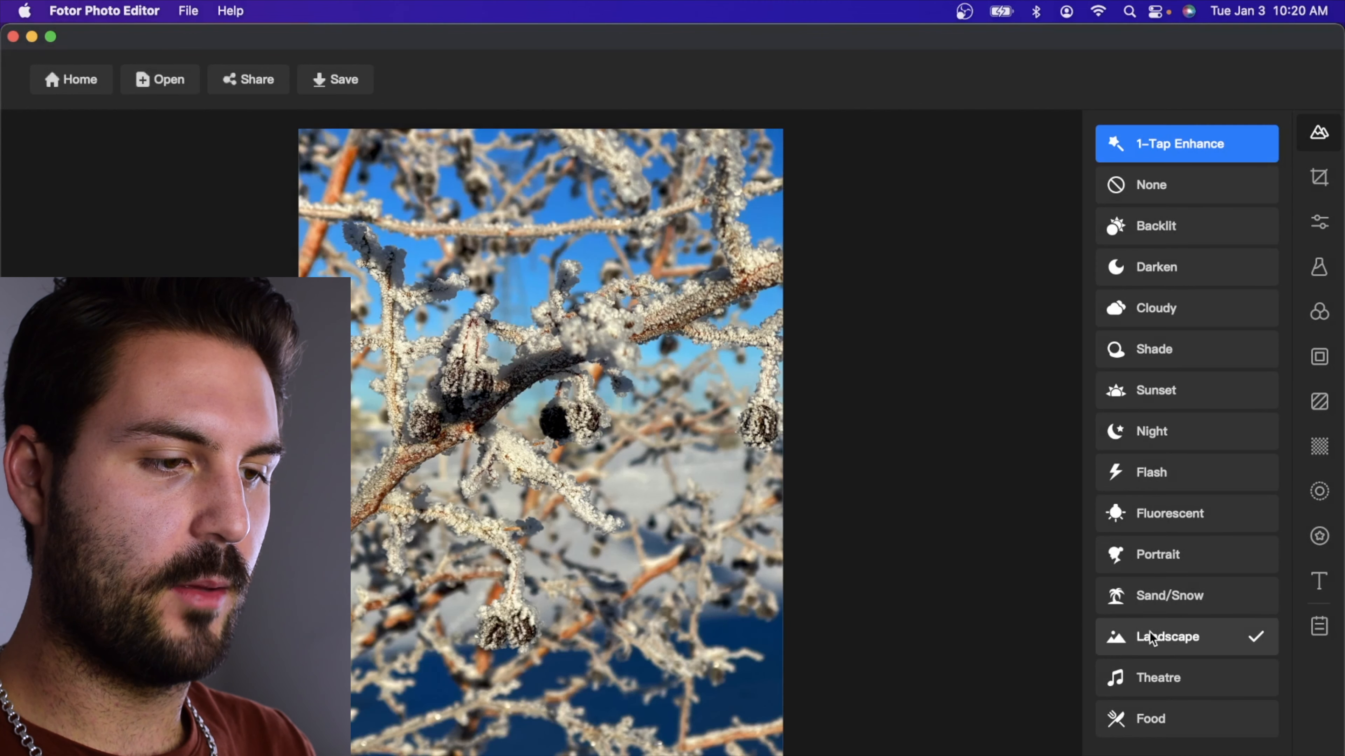
left_click(1149, 677)
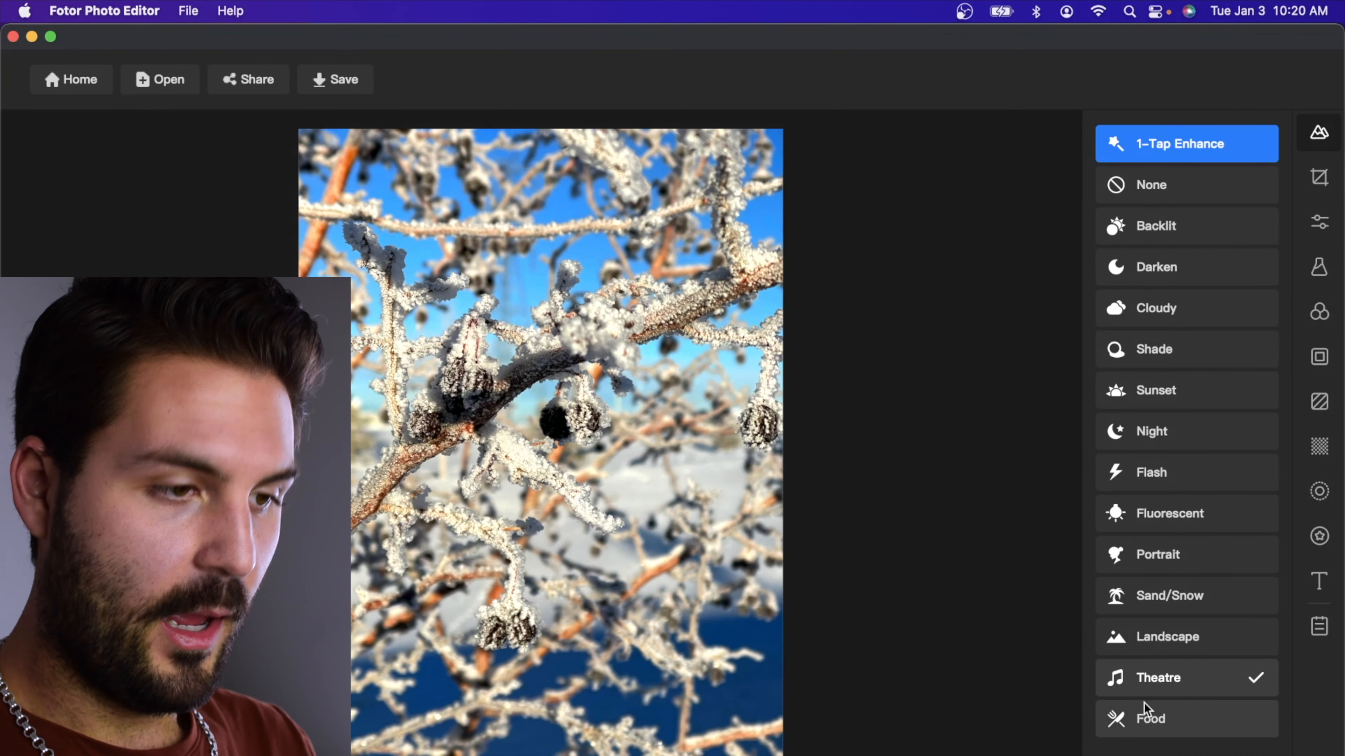
left_click(1145, 722)
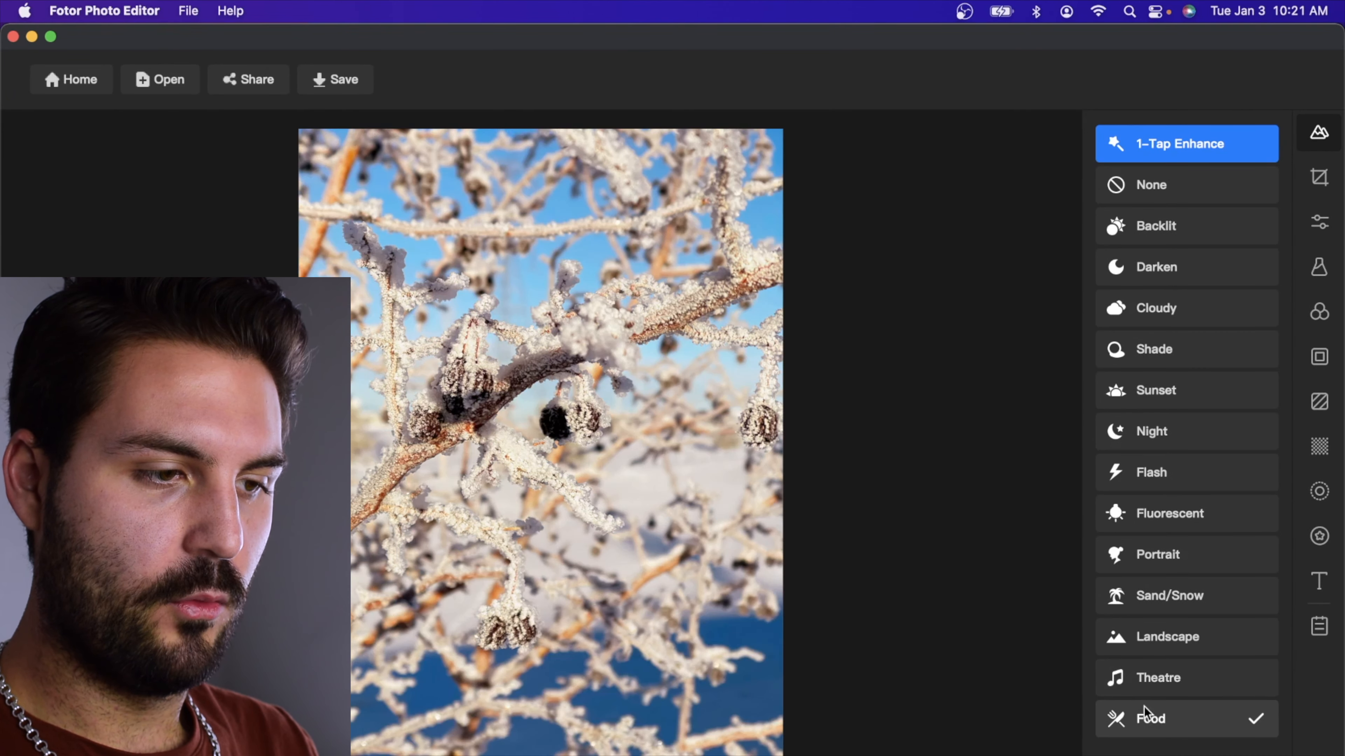
Compare the Theatre scene with the unedited photo and apply Theatre
left_click(1152, 673)
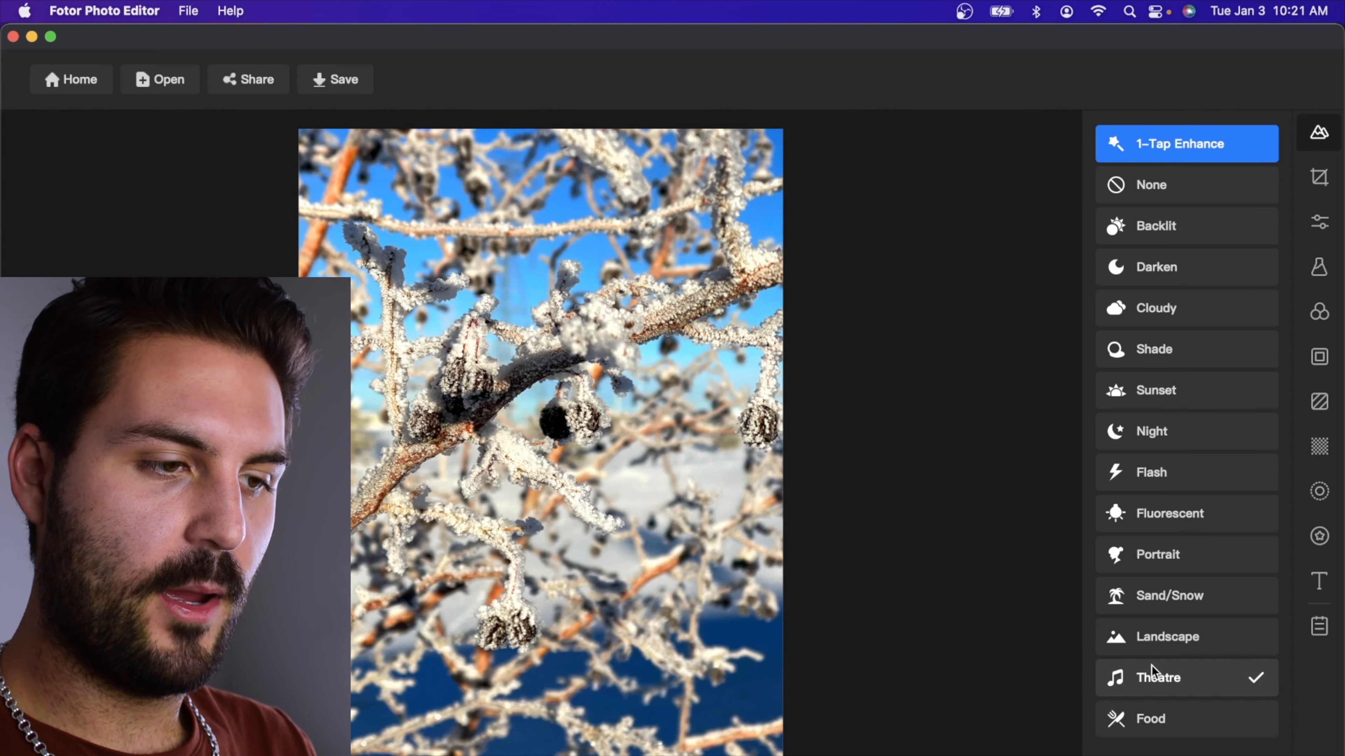
left_click(1181, 201)
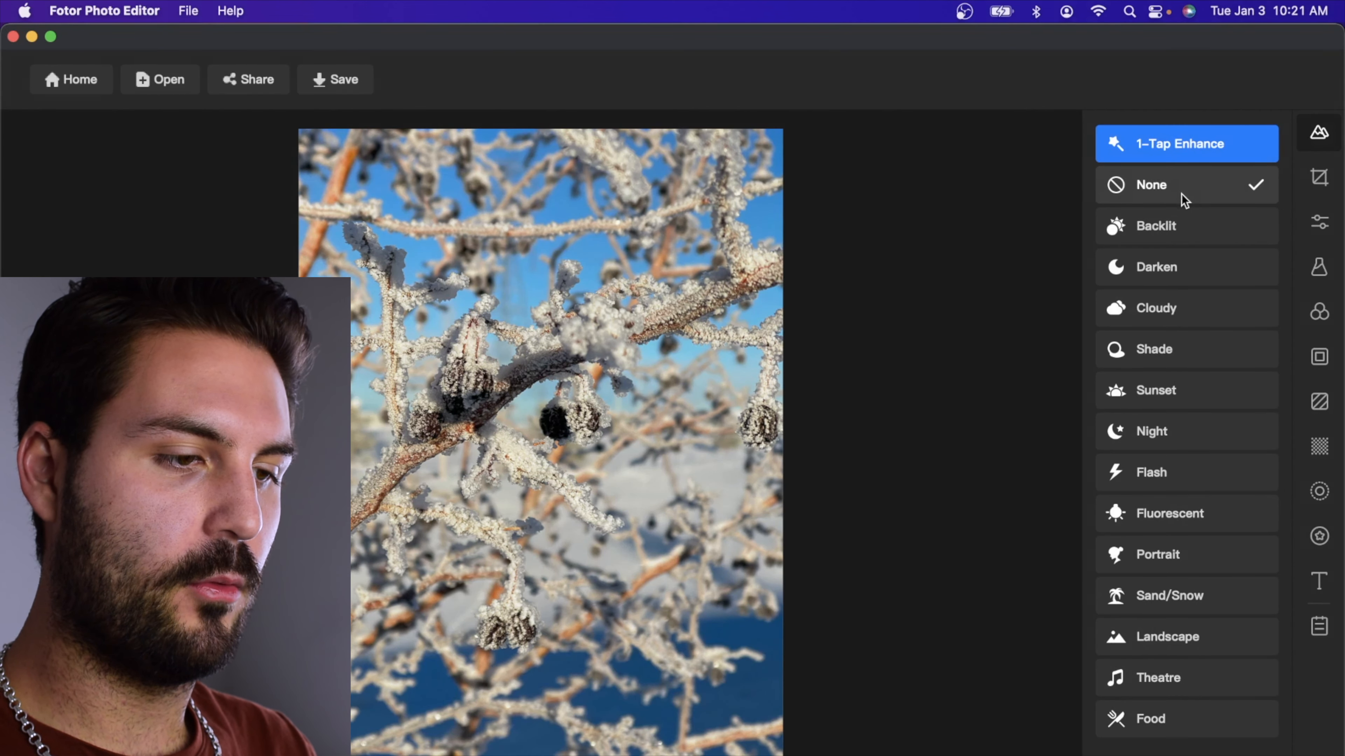
left_click(1151, 677)
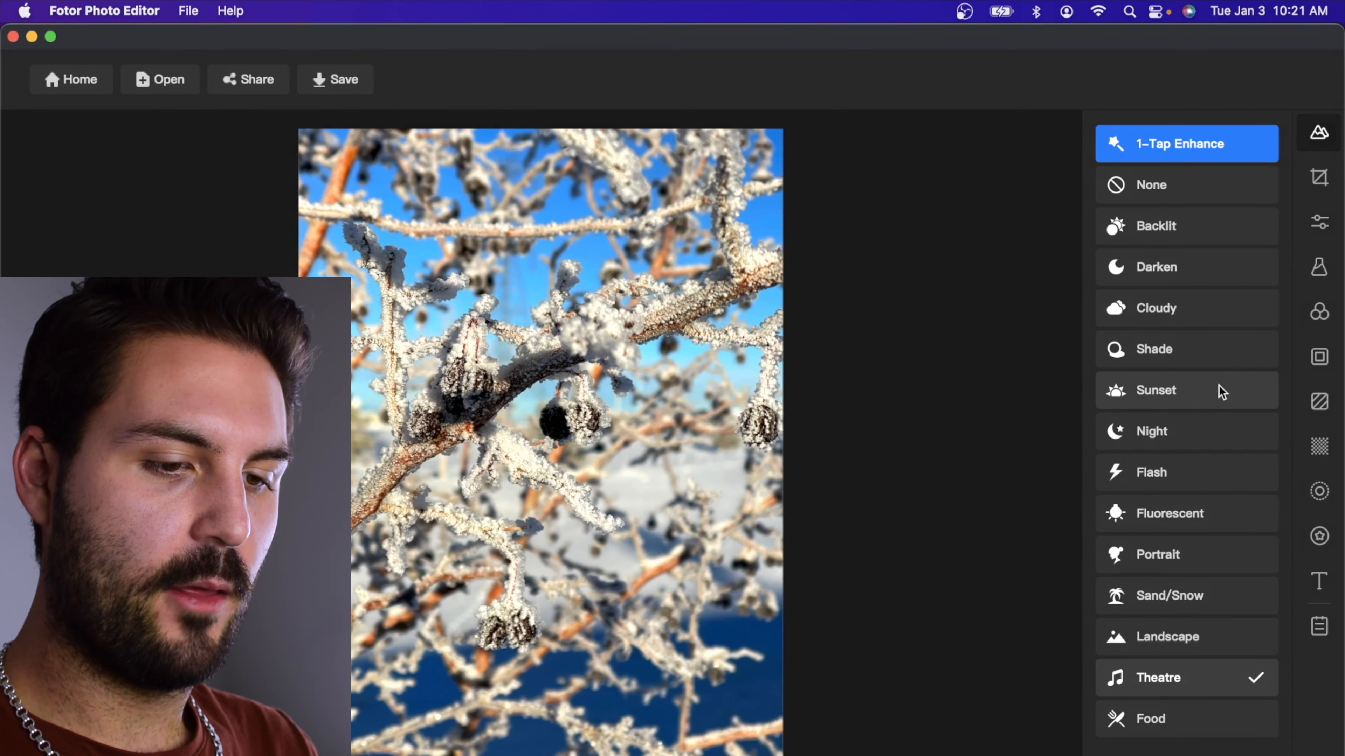
left_click(1177, 193)
left_click(1159, 676)
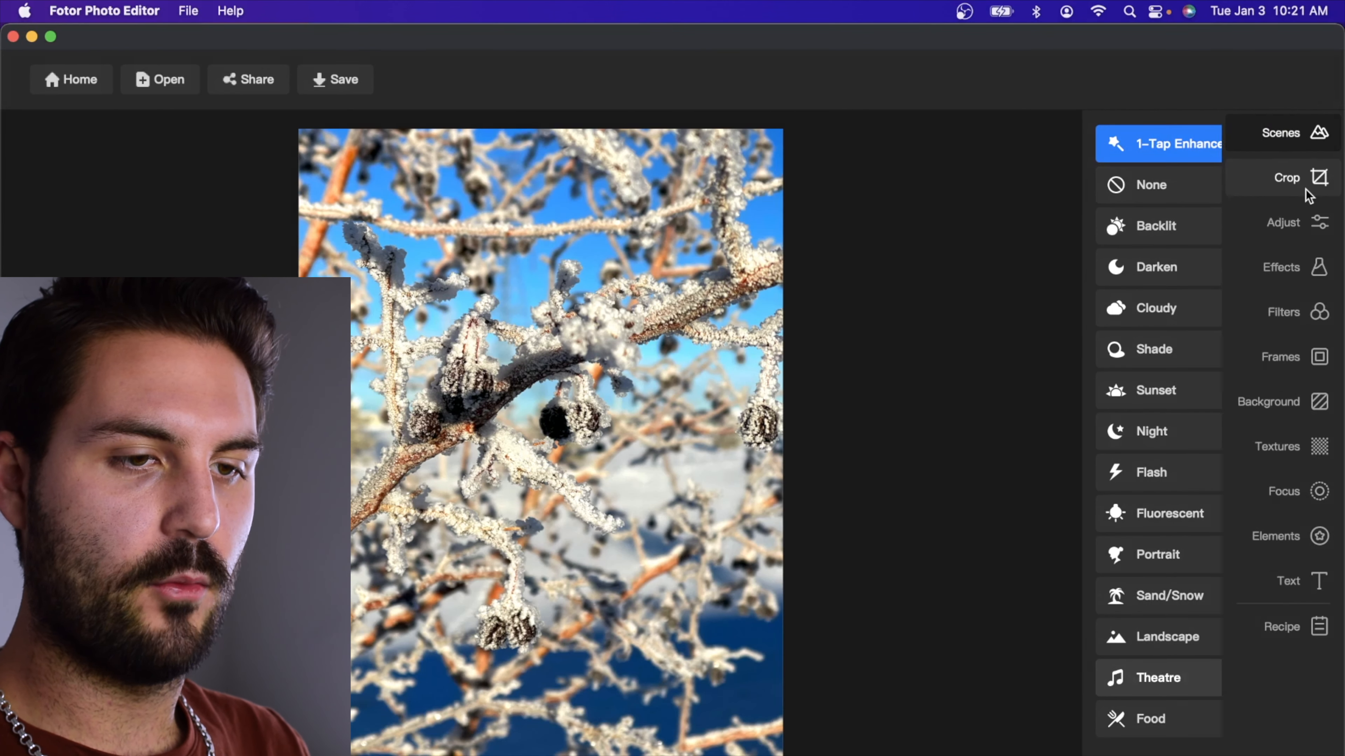
Crop the photo to a 3024 × 3024 circle with Shape Cropping
left_click(1321, 180)
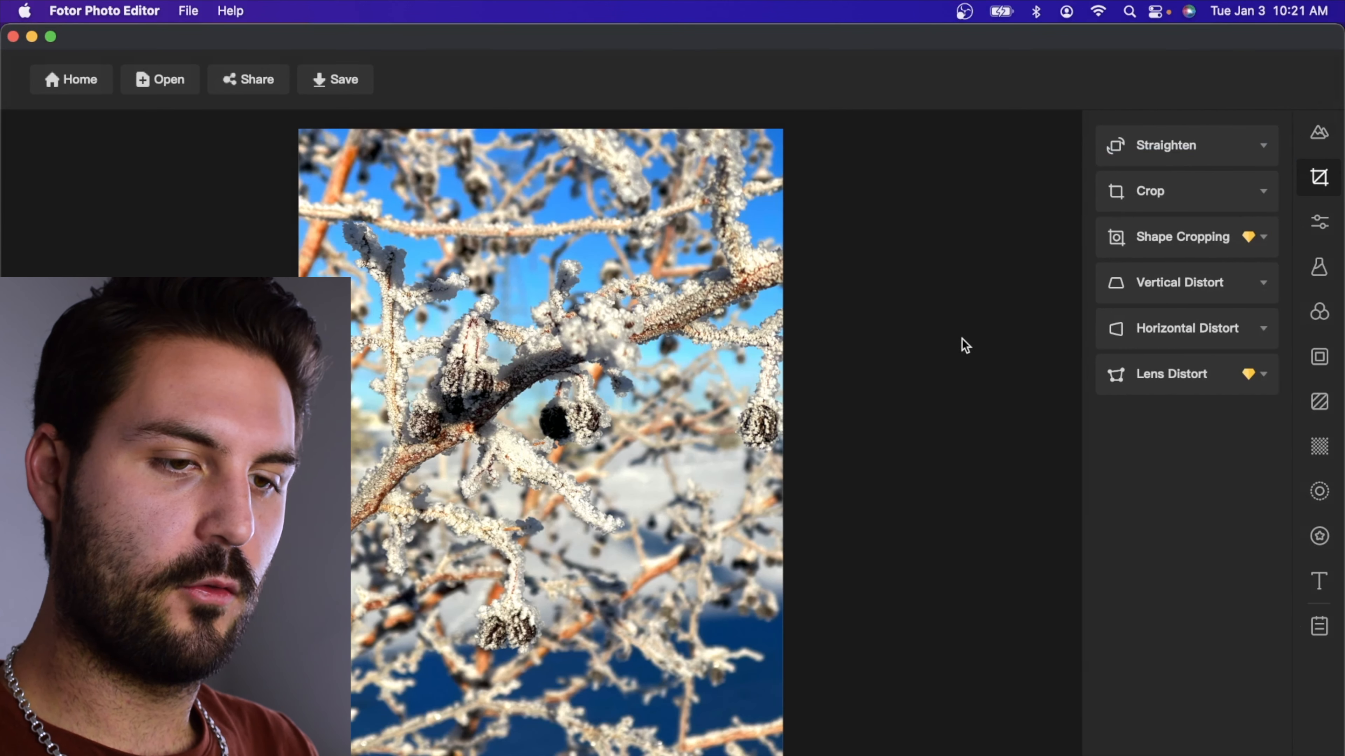
left_click(1178, 237)
left_click(1125, 292)
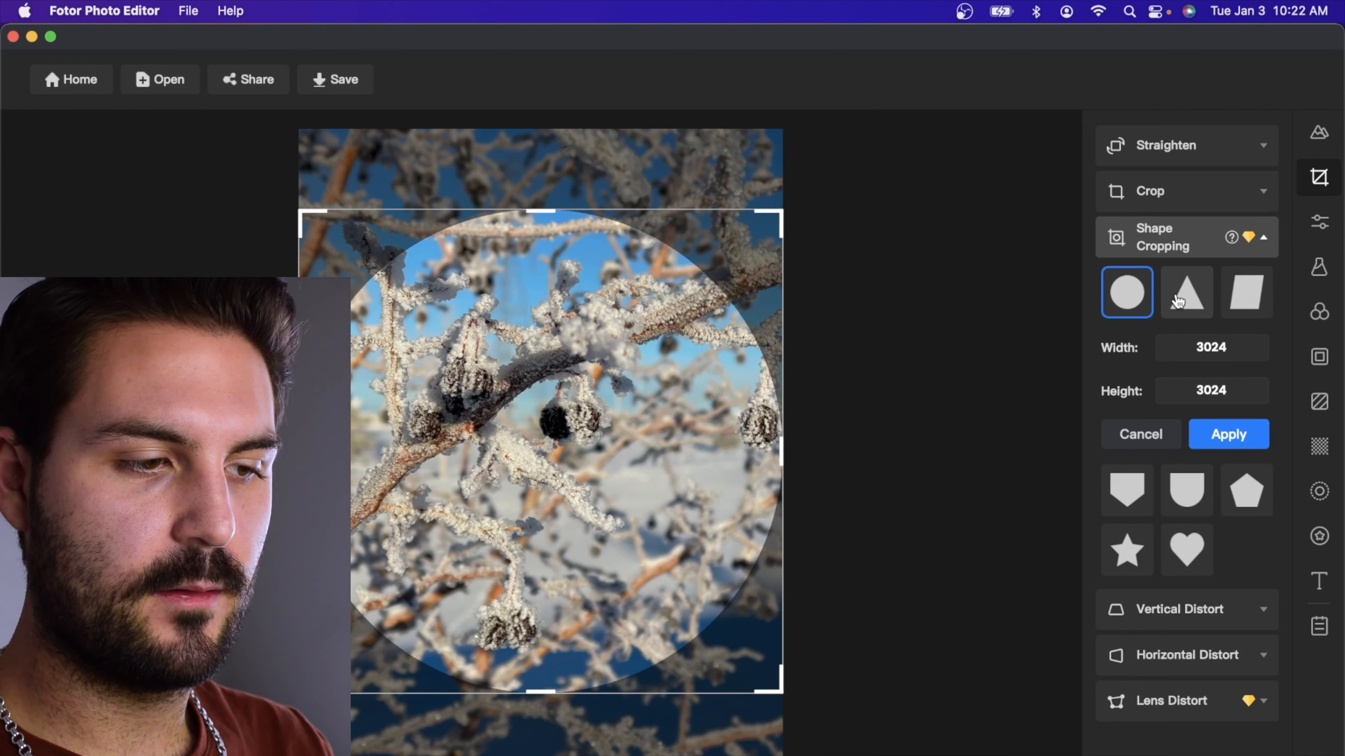
left_click(1228, 432)
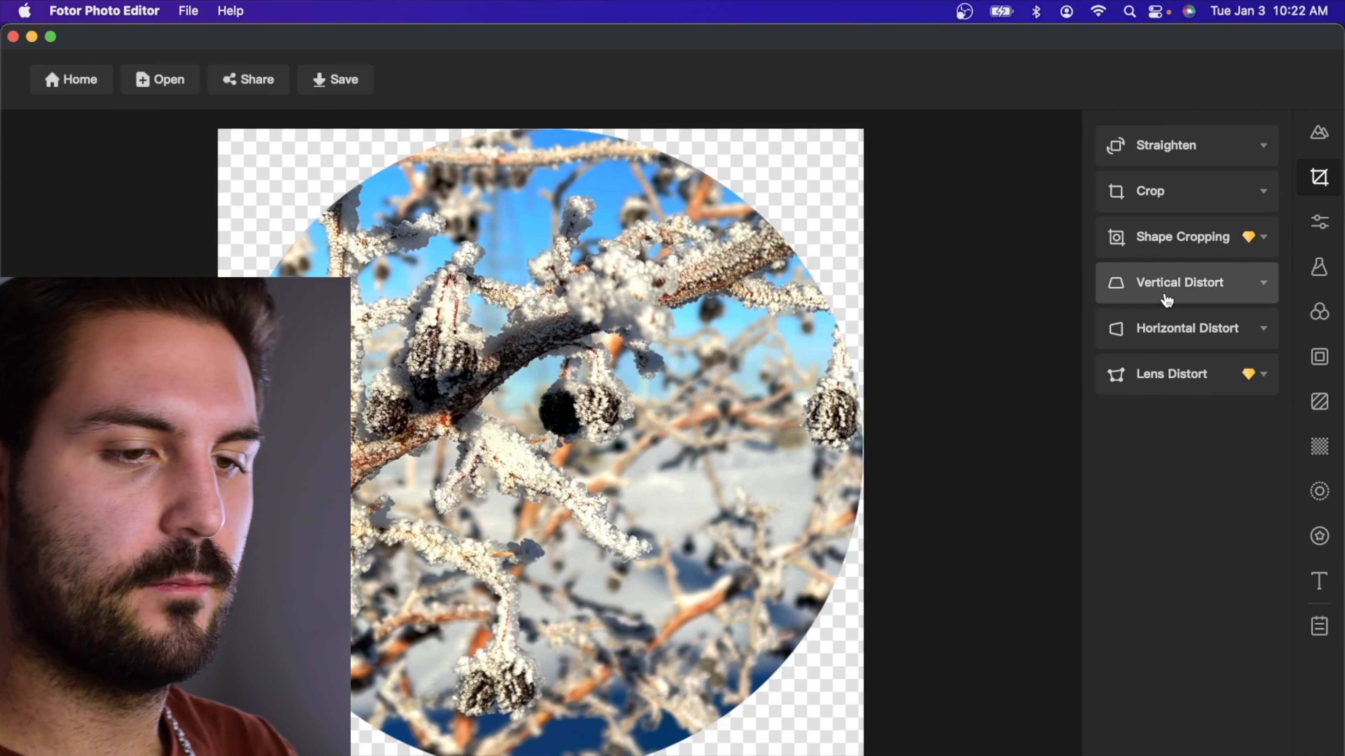
Replace the circular crop with a plain square crop of the photo
left_click(1192, 245)
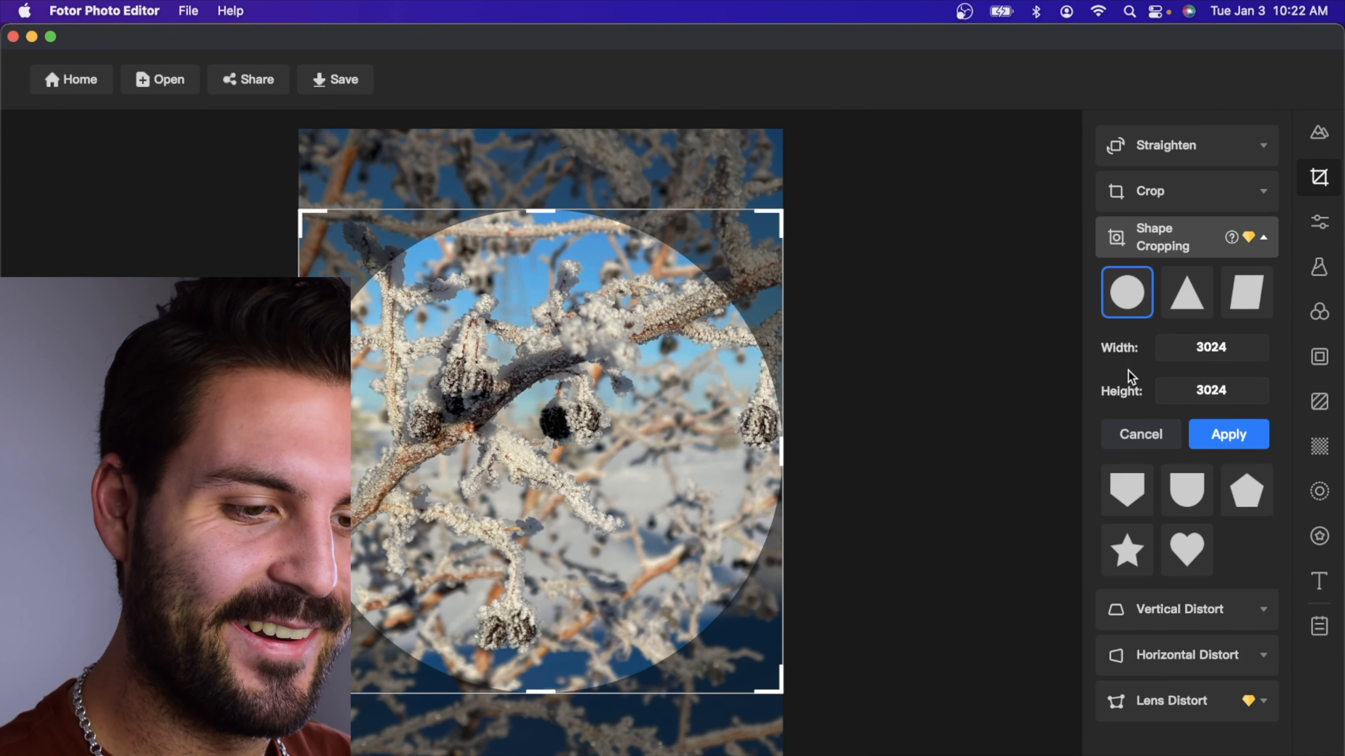
left_click(1185, 382)
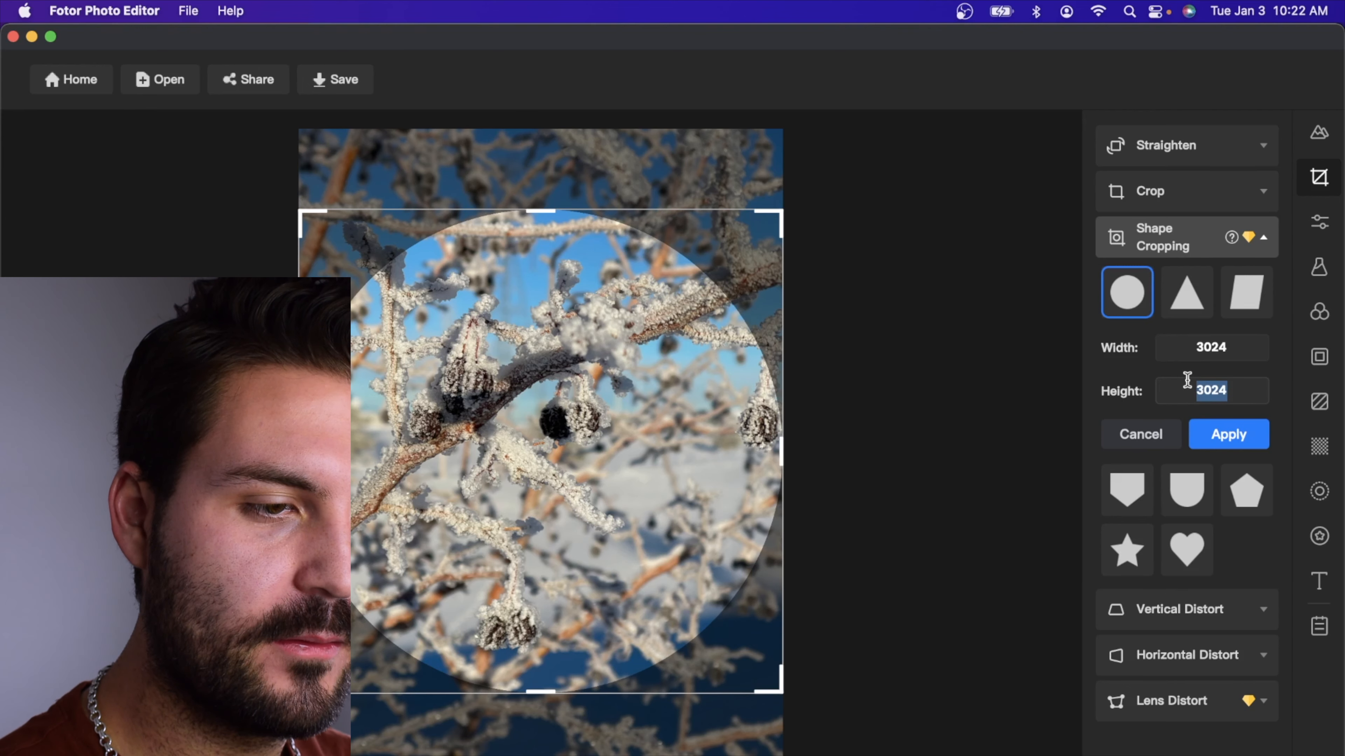
left_click(1206, 192)
left_click(1230, 439)
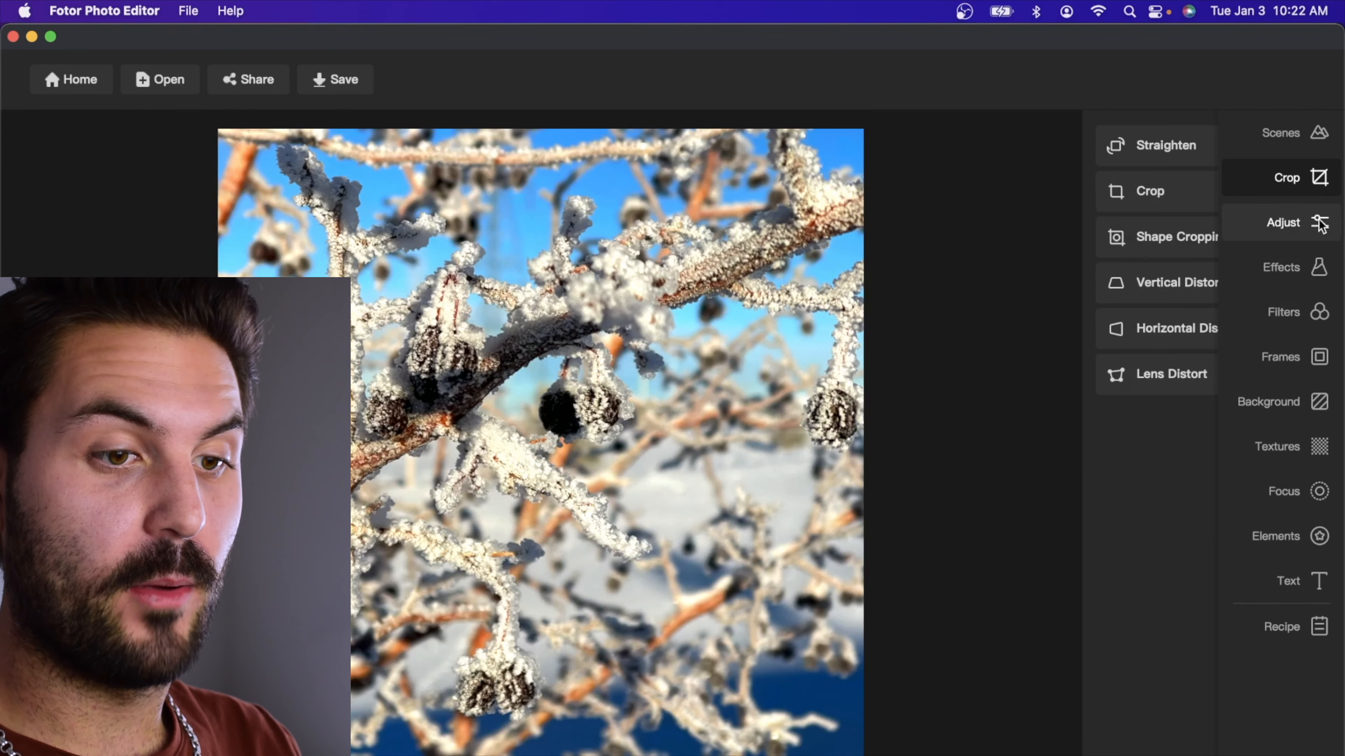
Try the Super-Resolution adjustment on the cropped photo
left_click(1322, 225)
left_click(1187, 152)
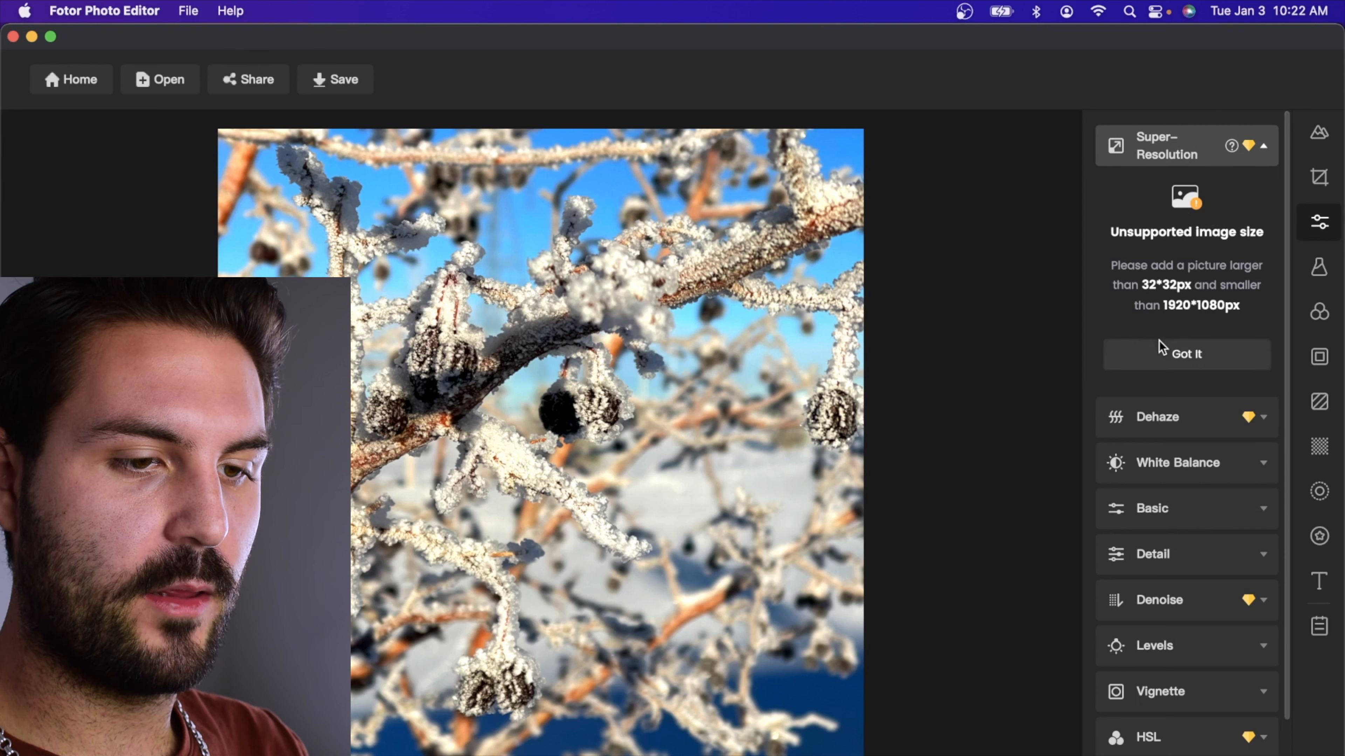
left_click(1159, 354)
Set the photo's Dehaze to 49 and its white balance temperature to -29
left_click(1224, 195)
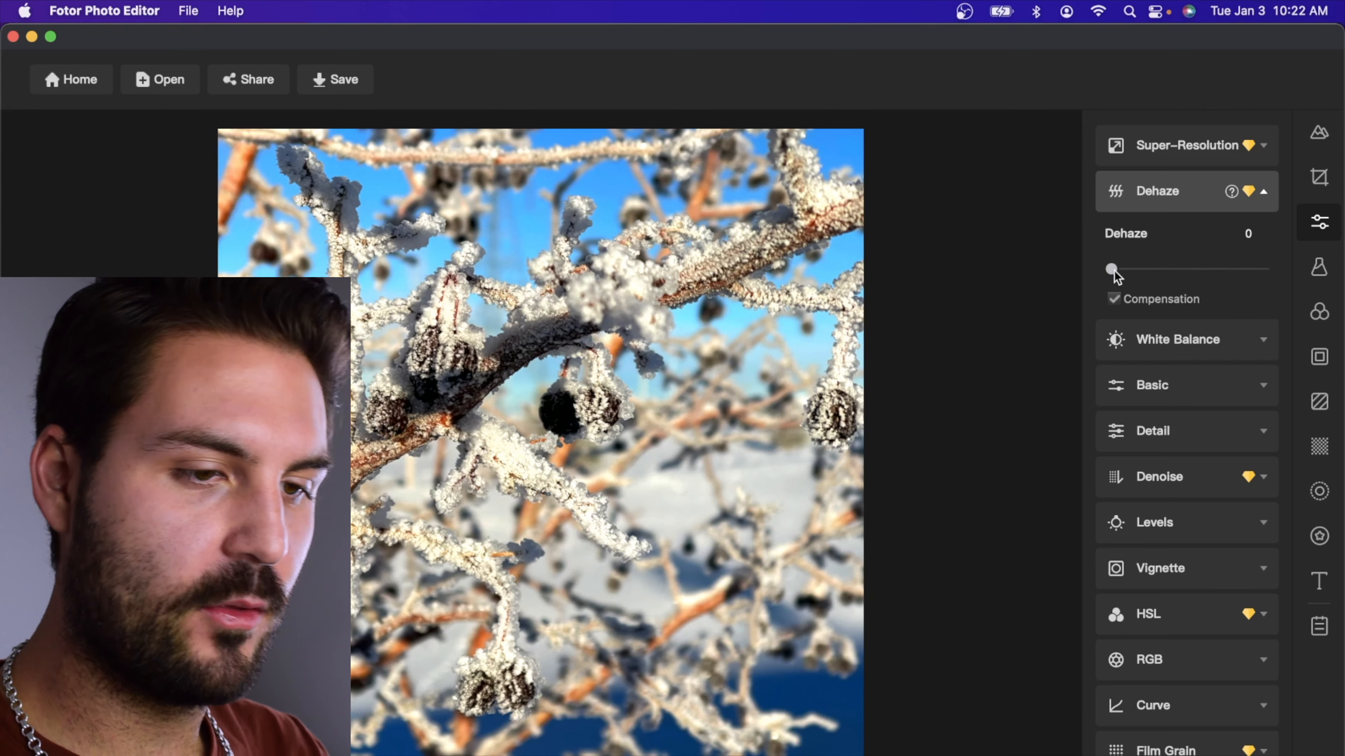
left_click_drag(1110, 271, 1185, 271)
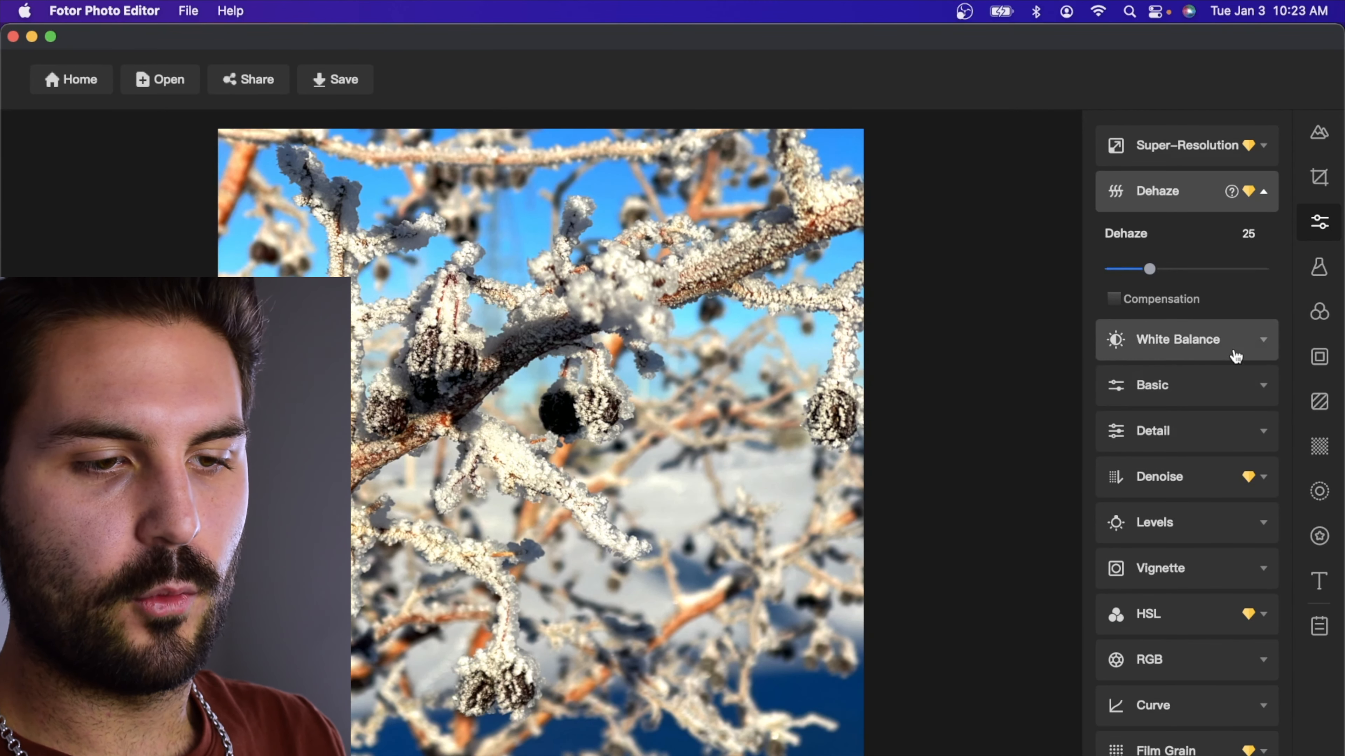
left_click(1229, 342)
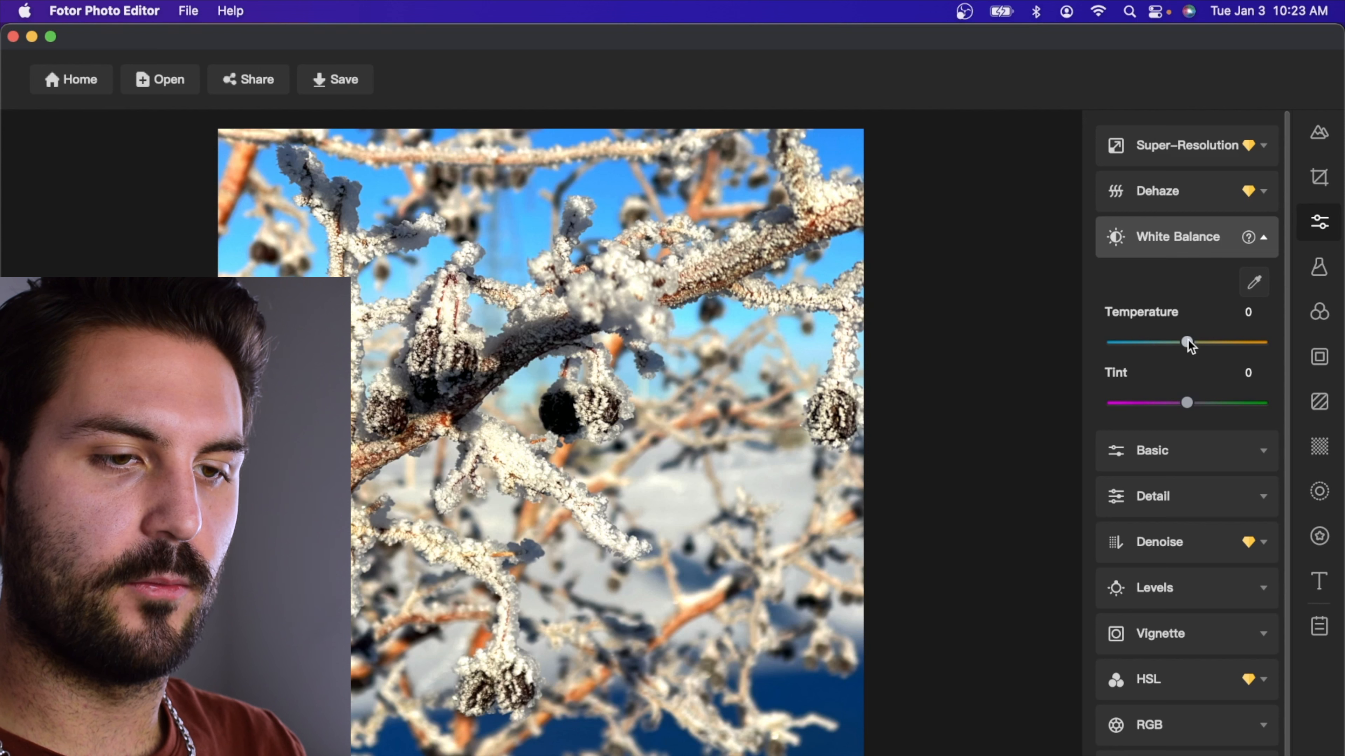
mouse_move(1189, 344)
left_mouse_down()
mouse_move(1109, 347)
mouse_move(1246, 358)
mouse_move(1165, 353)
left_mouse_up()
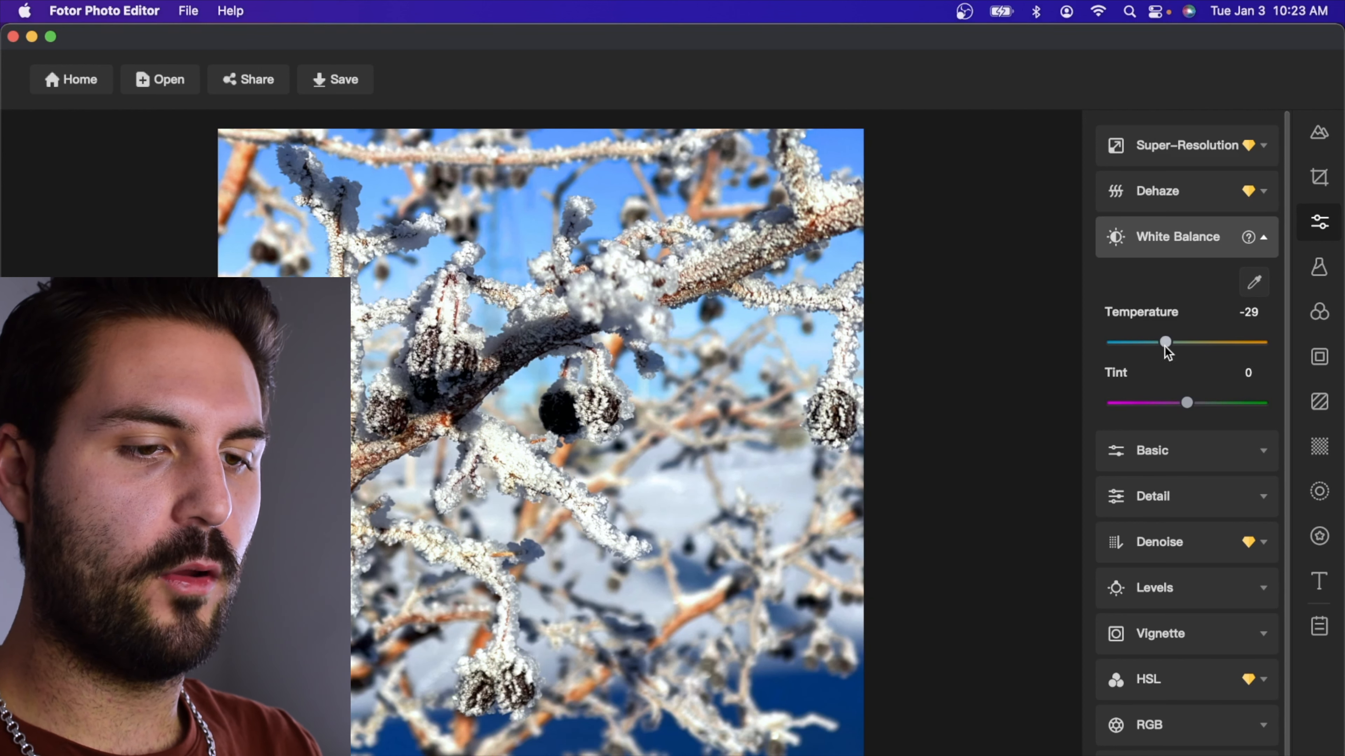
Set the photo's white balance temperature to -61 and its tint to -100
left_click_drag(1165, 348, 1159, 343)
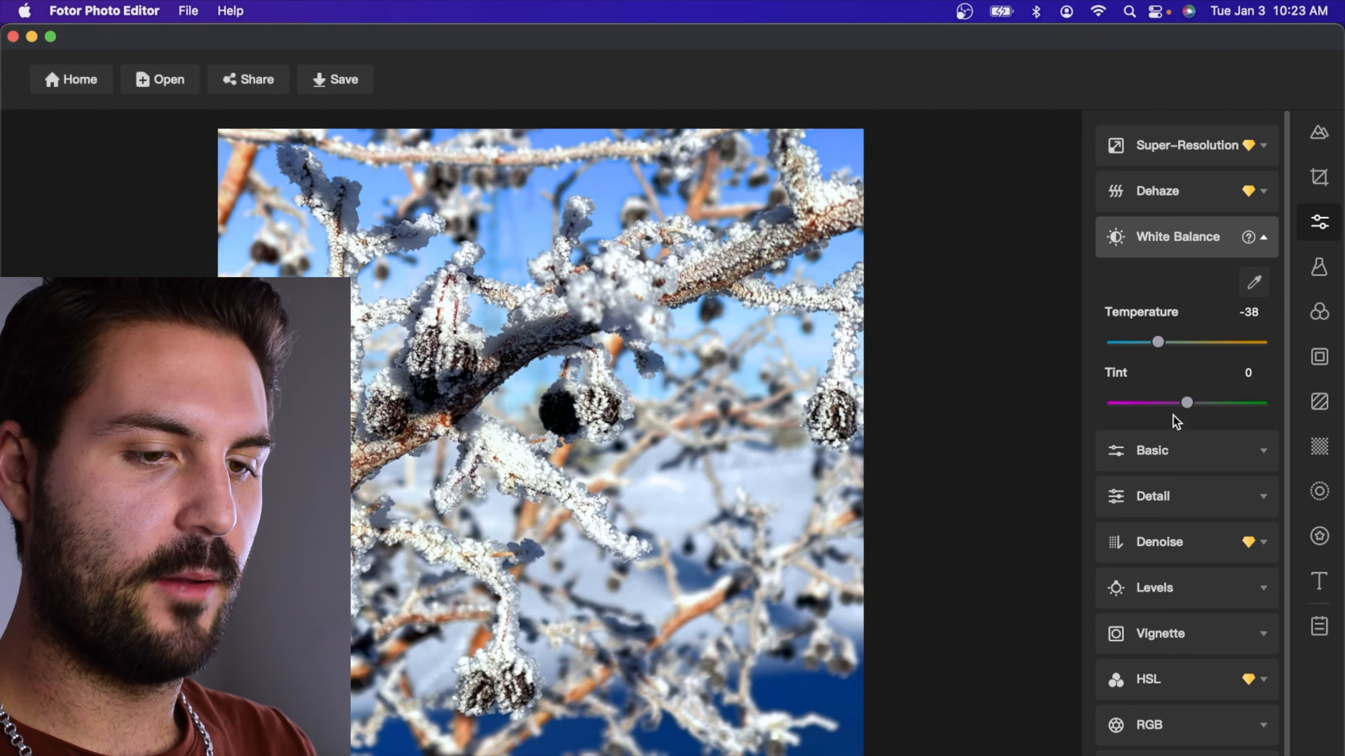
left_click_drag(1182, 407, 1154, 408)
left_click_drag(1147, 406, 1106, 408)
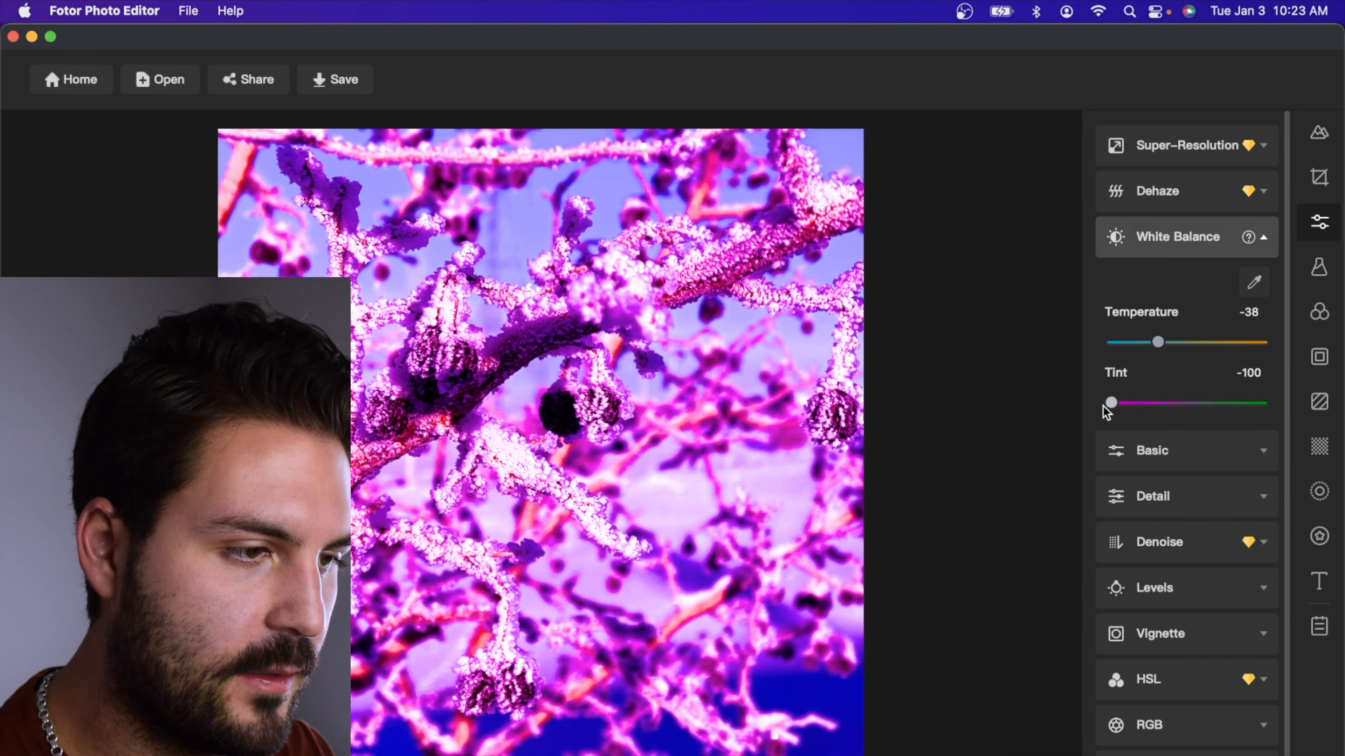
mouse_move(1103, 408)
left_mouse_down()
mouse_move(1160, 421)
mouse_move(1106, 414)
left_mouse_up()
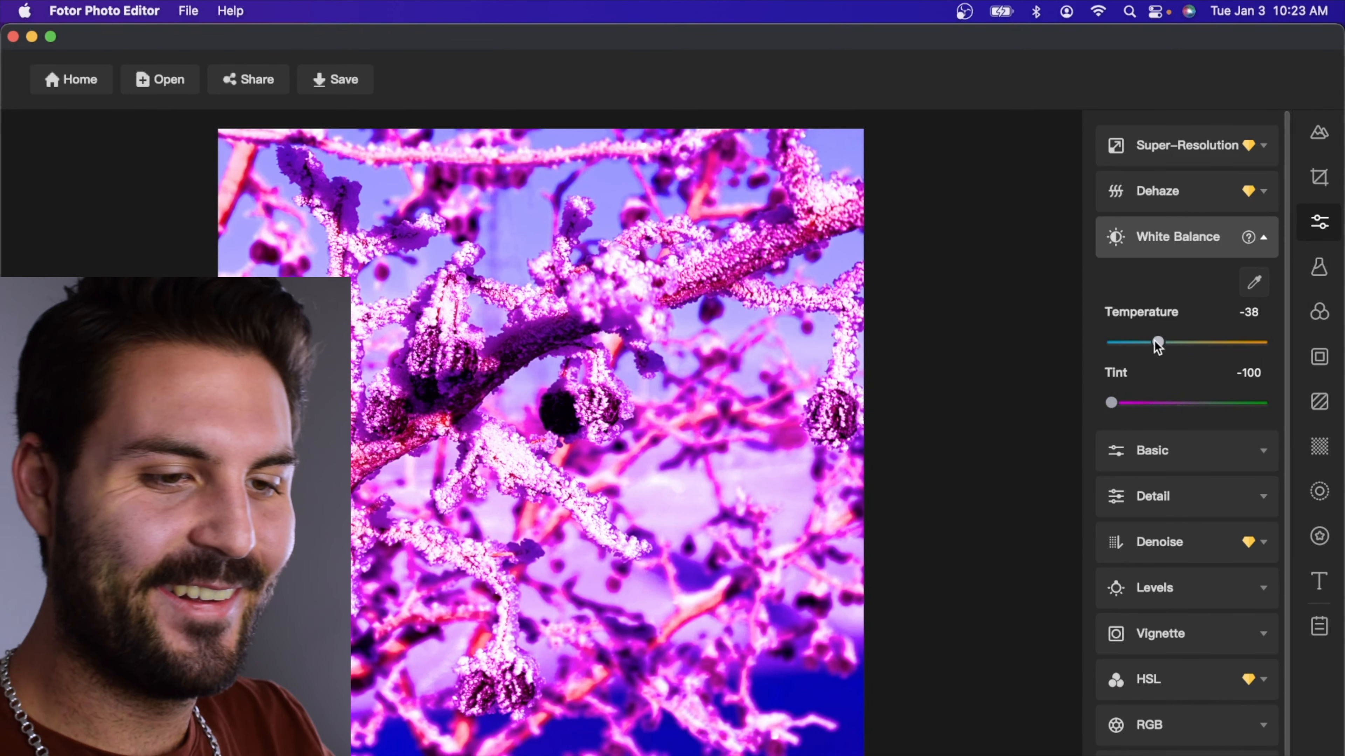
mouse_move(1155, 343)
left_mouse_down()
mouse_move(1120, 339)
mouse_move(1181, 353)
mouse_move(1171, 346)
left_mouse_up()
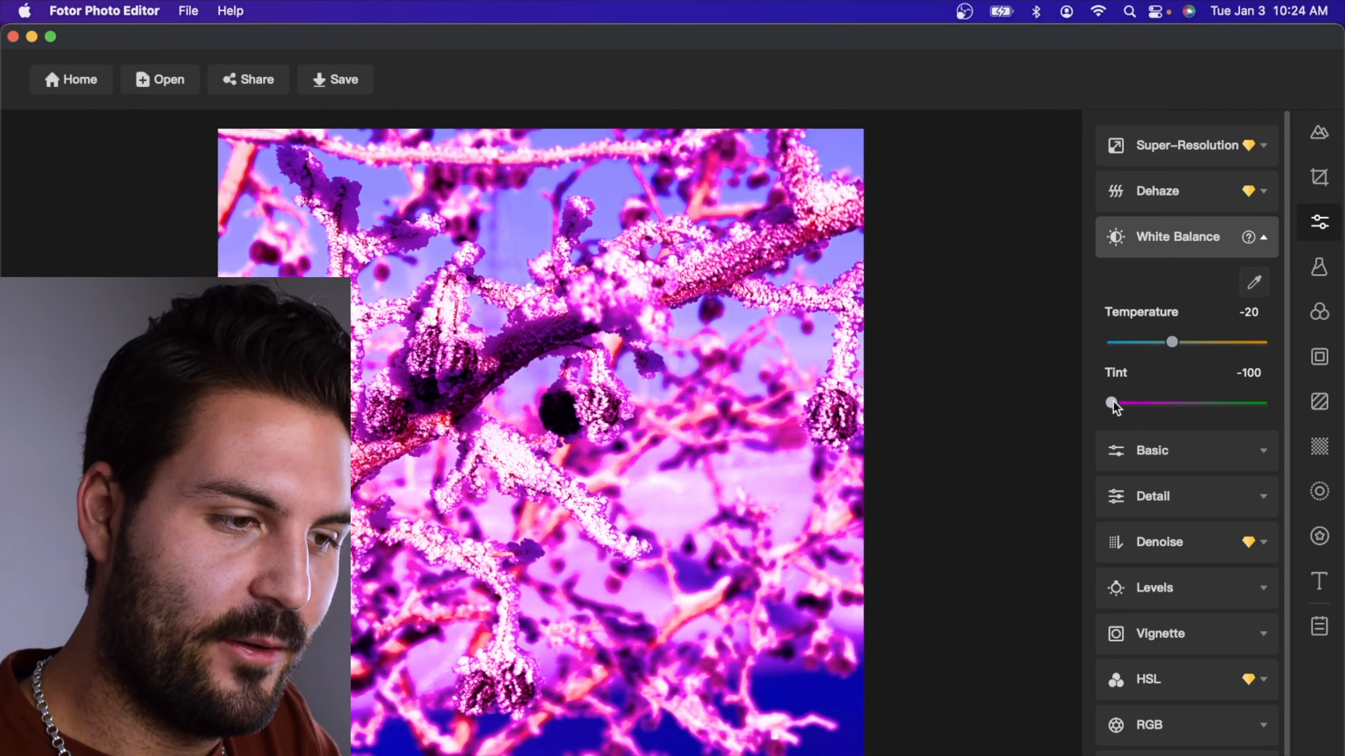
left_click_drag(1111, 403, 1081, 411)
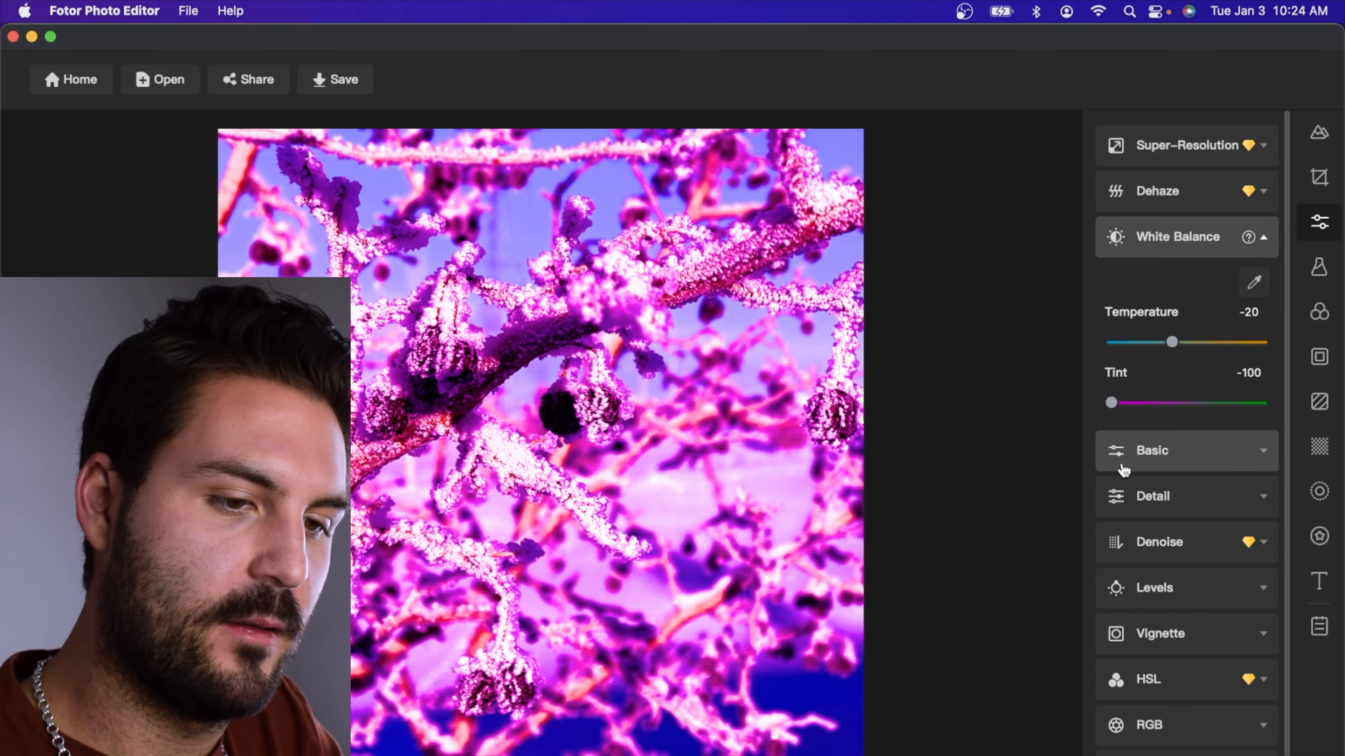
left_click_drag(1173, 343, 1140, 351)
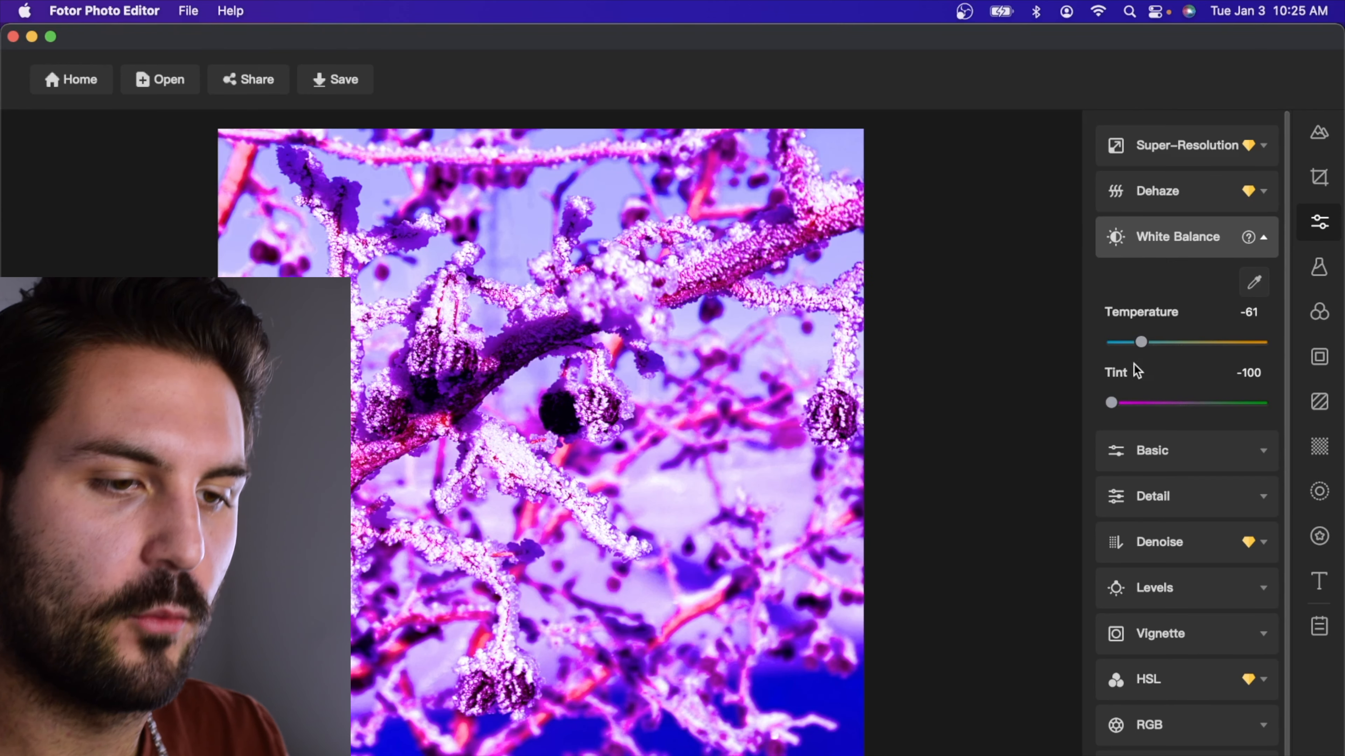
Set the Basic adjustments to exposure 14, brightness -14, contrast -53, vibrance 100 and saturation -76
left_click(1150, 452)
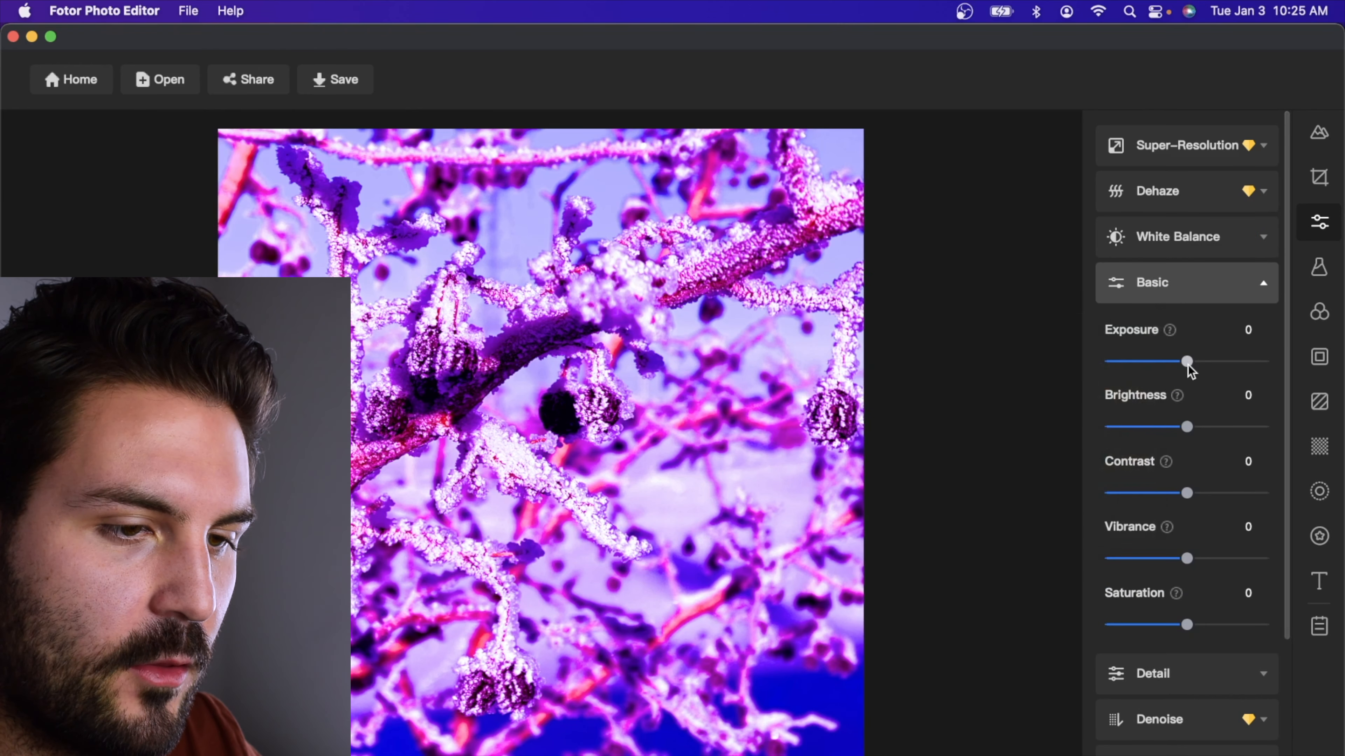
left_click_drag(1186, 427, 1156, 437)
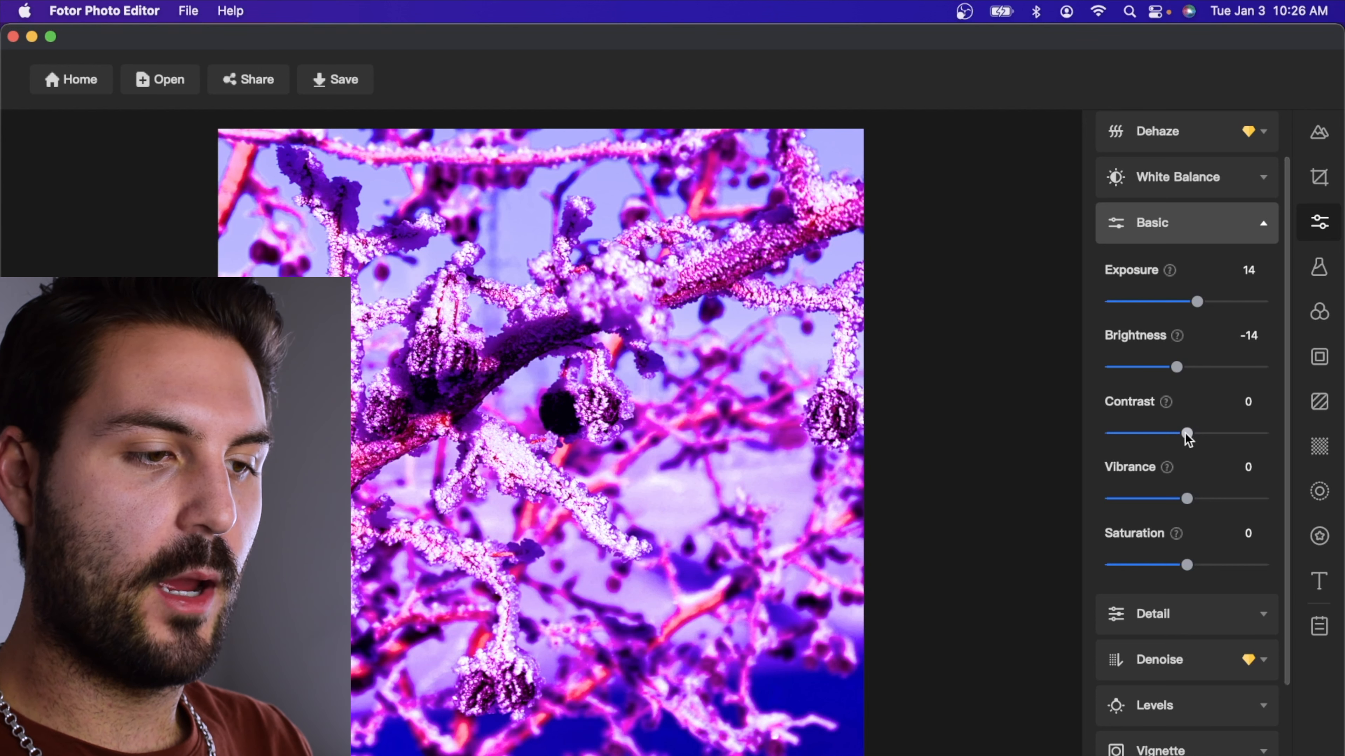
left_click_drag(1185, 433, 1196, 500)
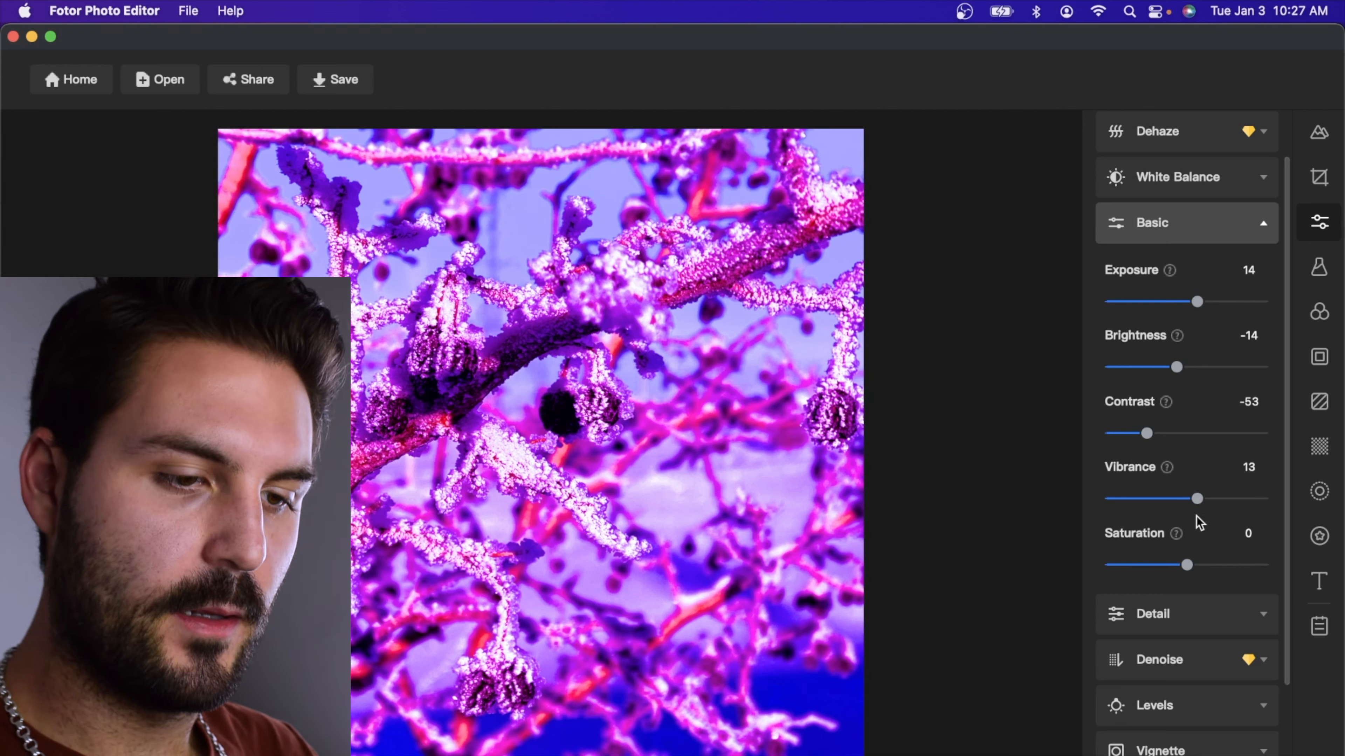
left_click_drag(1183, 573, 1134, 580)
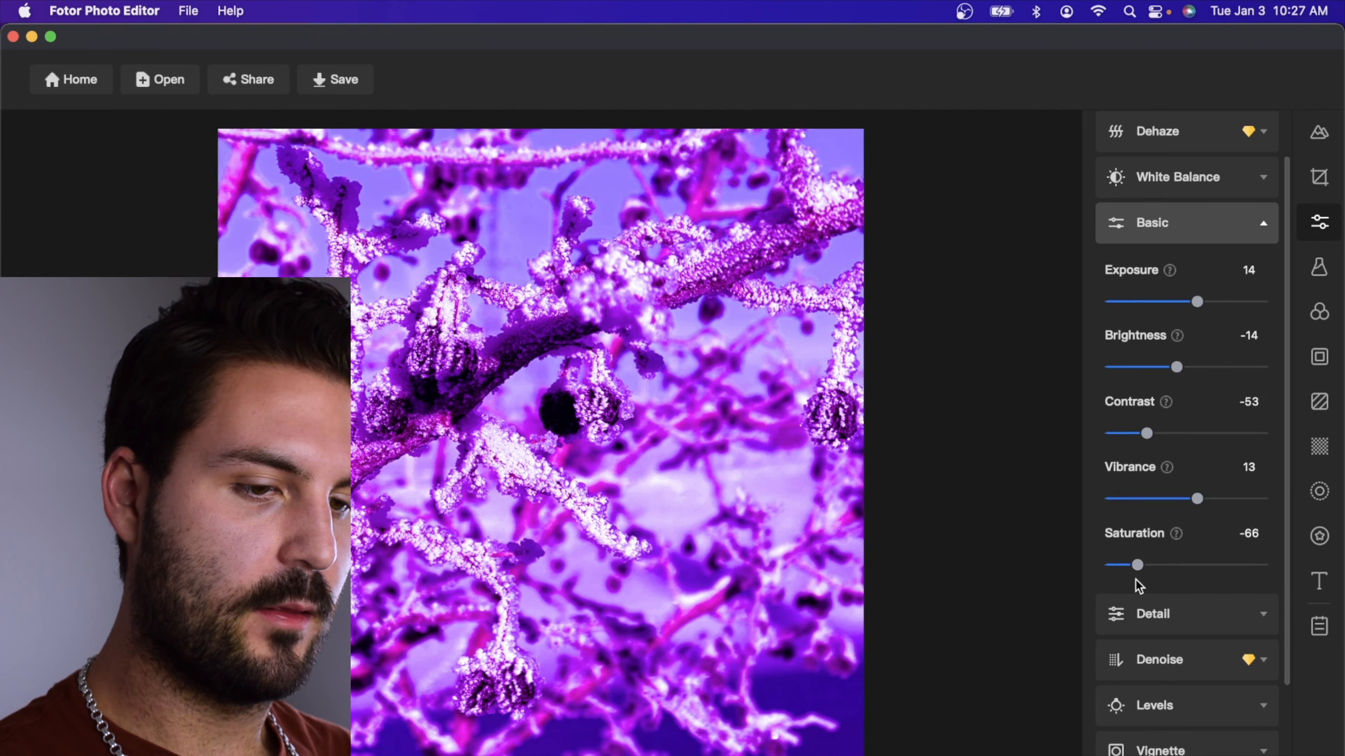
left_click_drag(1197, 498, 1292, 510)
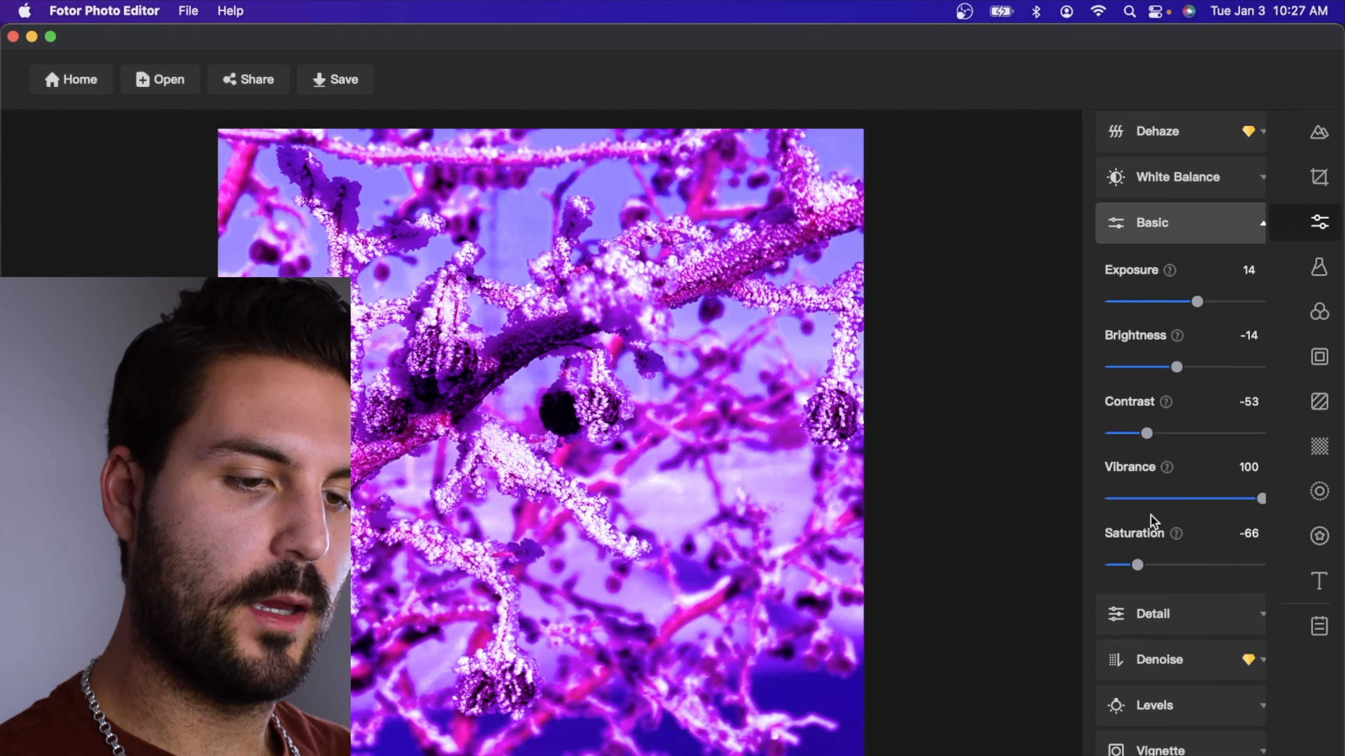
left_click_drag(1138, 565, 1129, 567)
scroll(1131, 569, "down", 3)
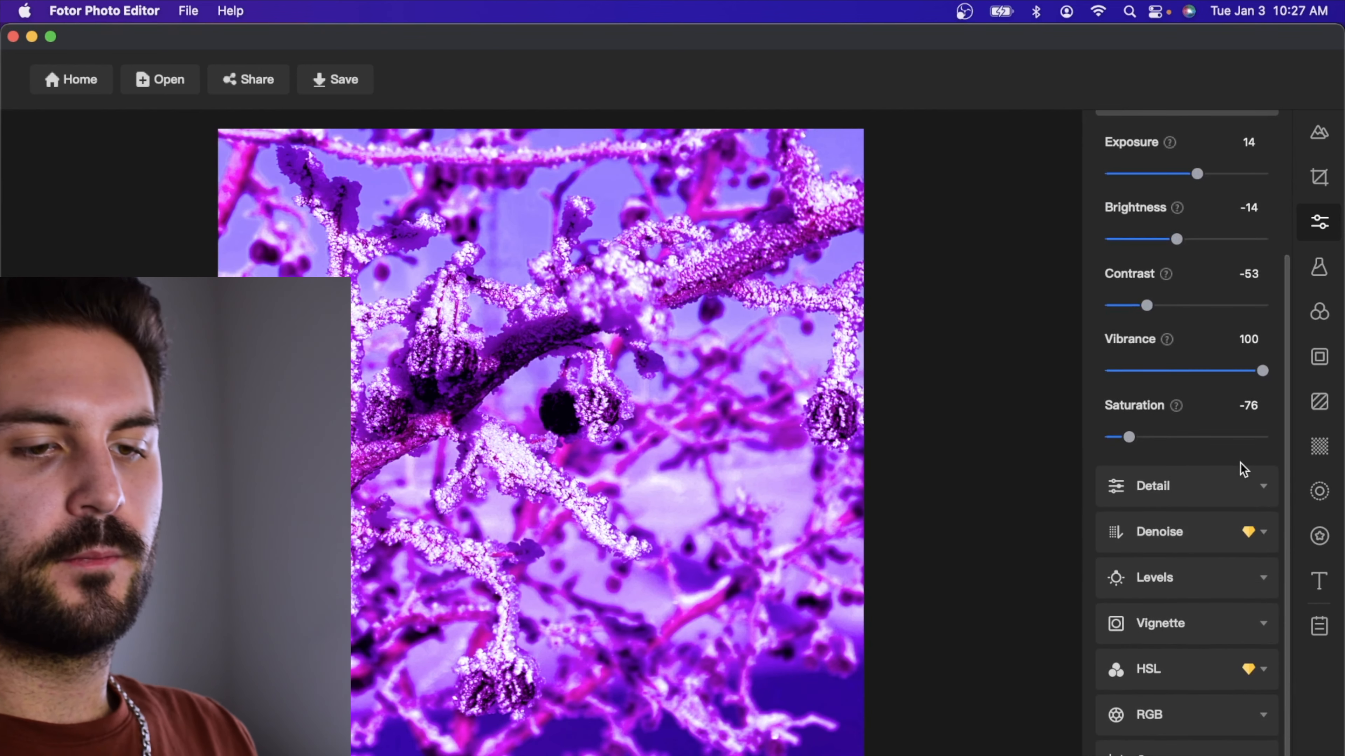
Set the photo's clarity to -100 with sharpening at 0, and raise the Denoise luminance noise setting to its maximum
left_click(1241, 476)
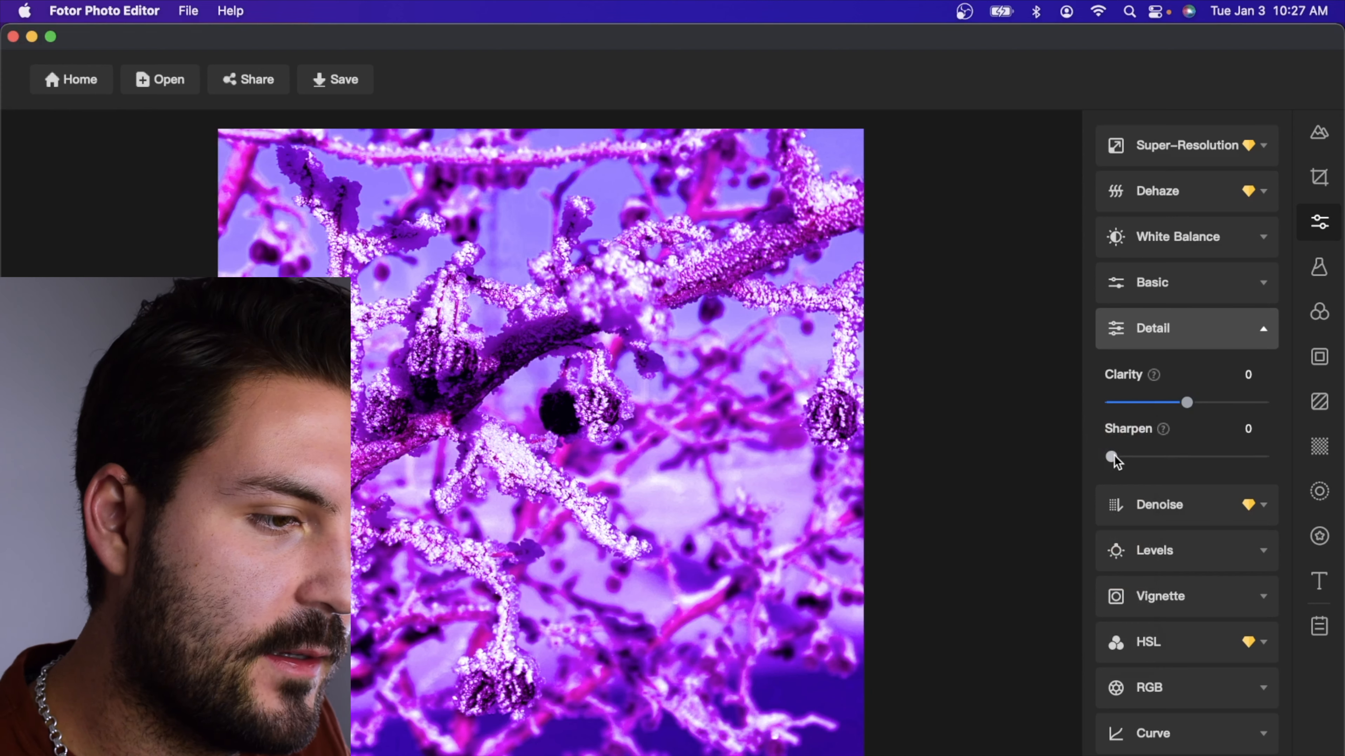
left_click_drag(1114, 456, 1054, 506)
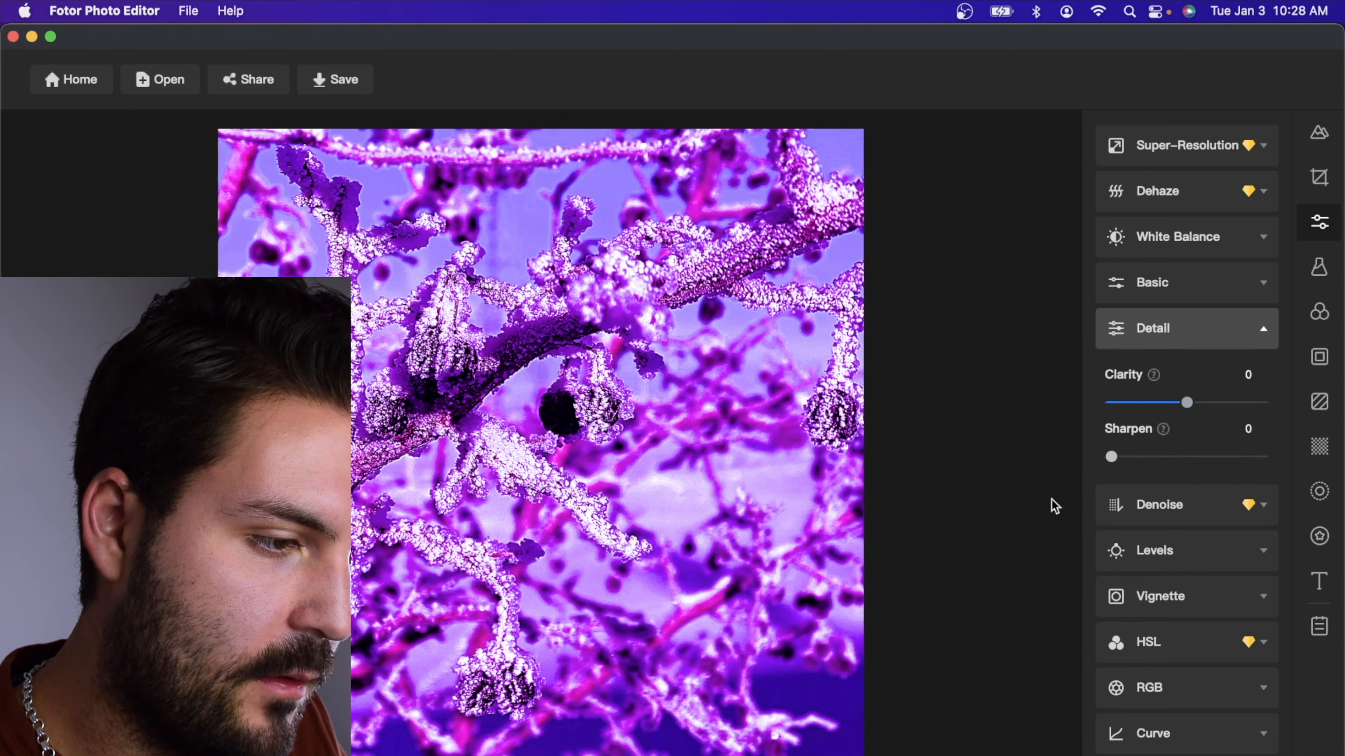
left_click_drag(1188, 405, 1100, 420)
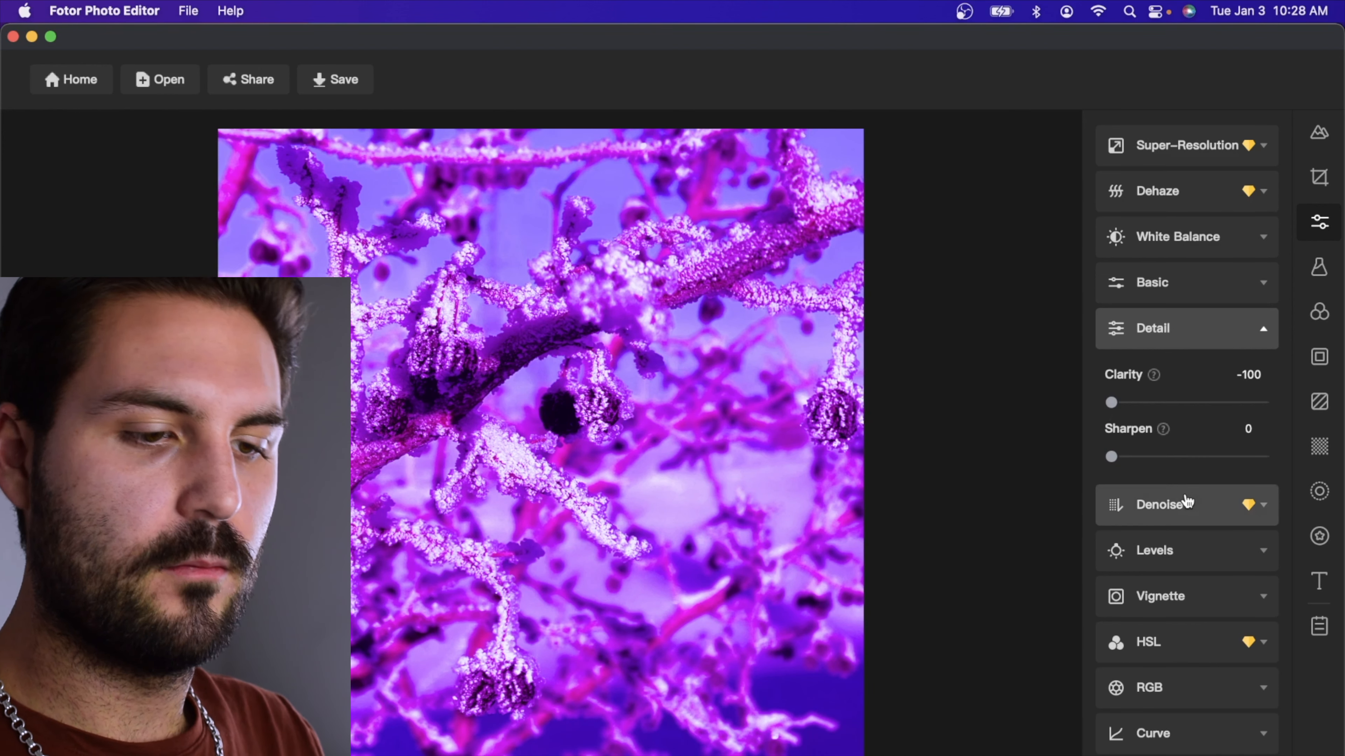
left_click(1186, 503)
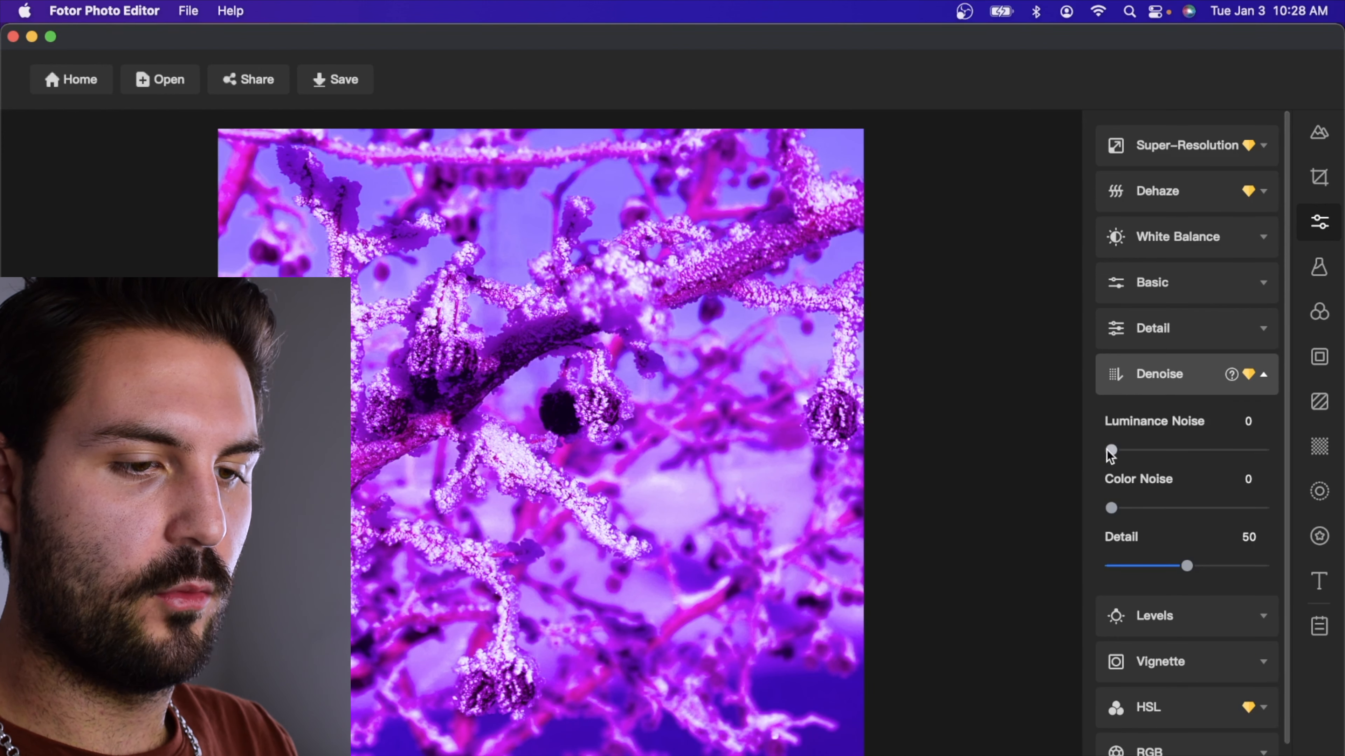
left_click_drag(1111, 450, 1307, 452)
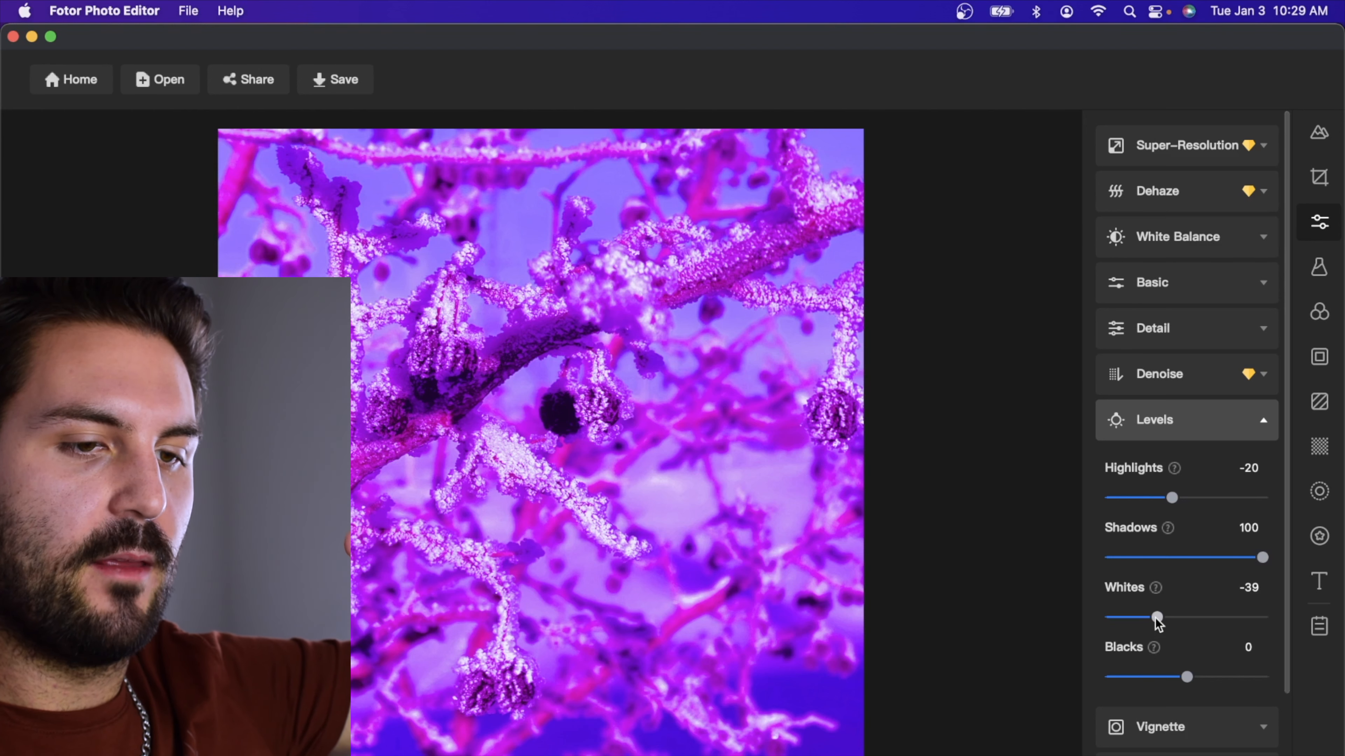
Set the Levels adjustments to highlights -20, shadows 100, whites -39 and blacks -46
left_click_drag(1157, 621, 1161, 621)
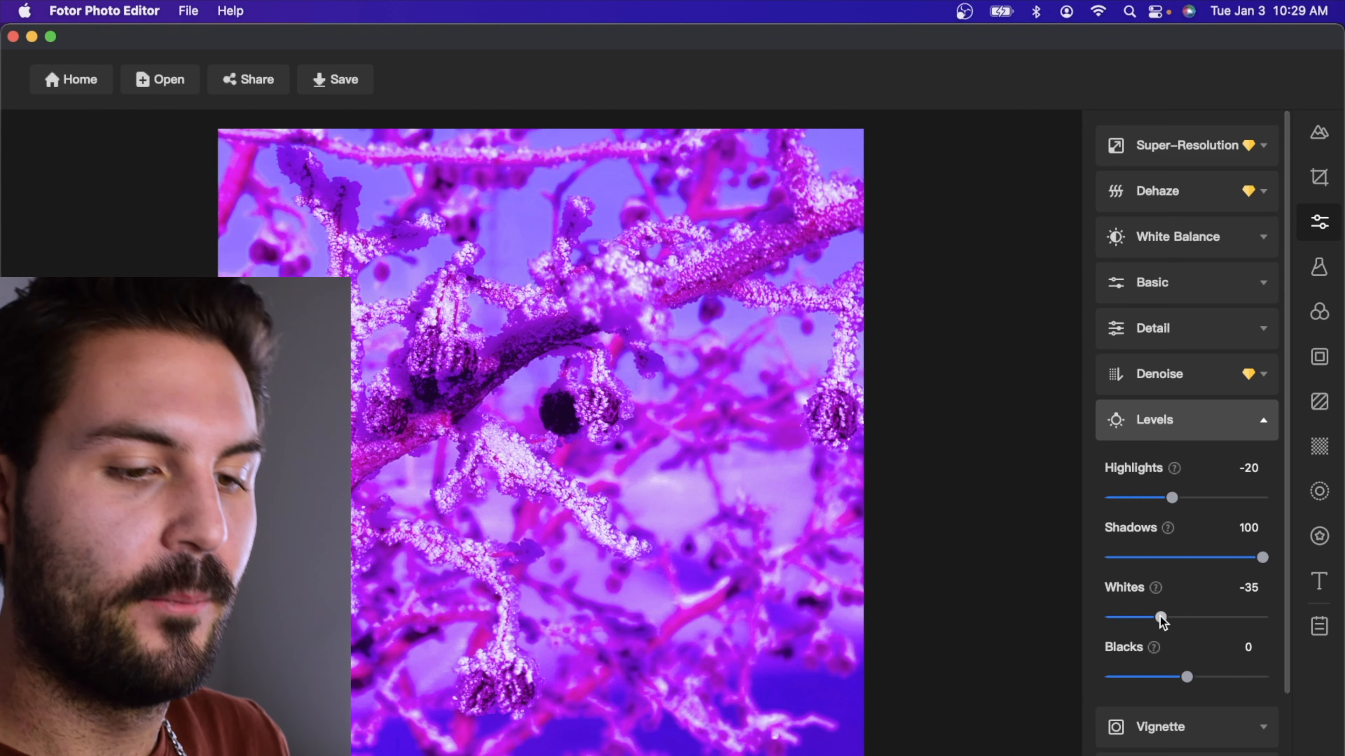
left_click_drag(1160, 621, 1153, 688)
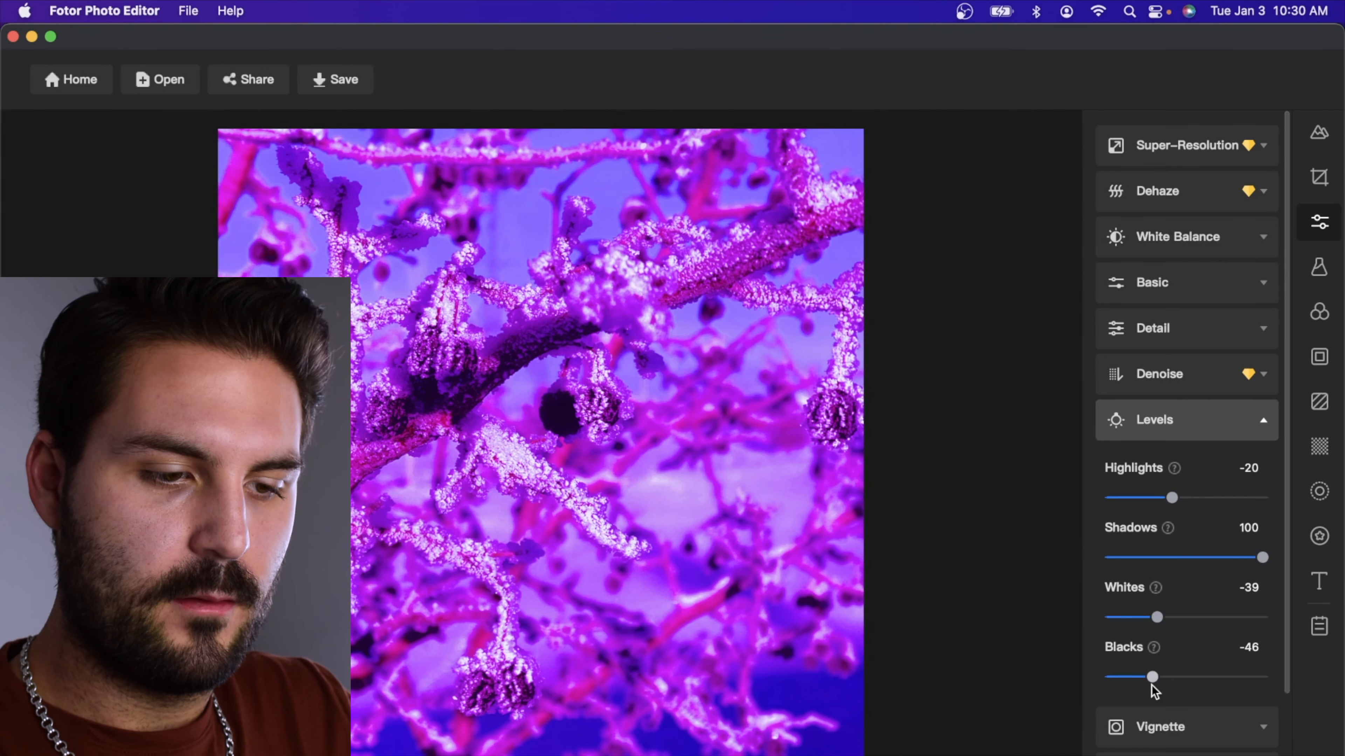
Add film grain to the photo, setting its roughness to 41 and fine-tuning the intensity
scroll(1212, 726, "down", 3)
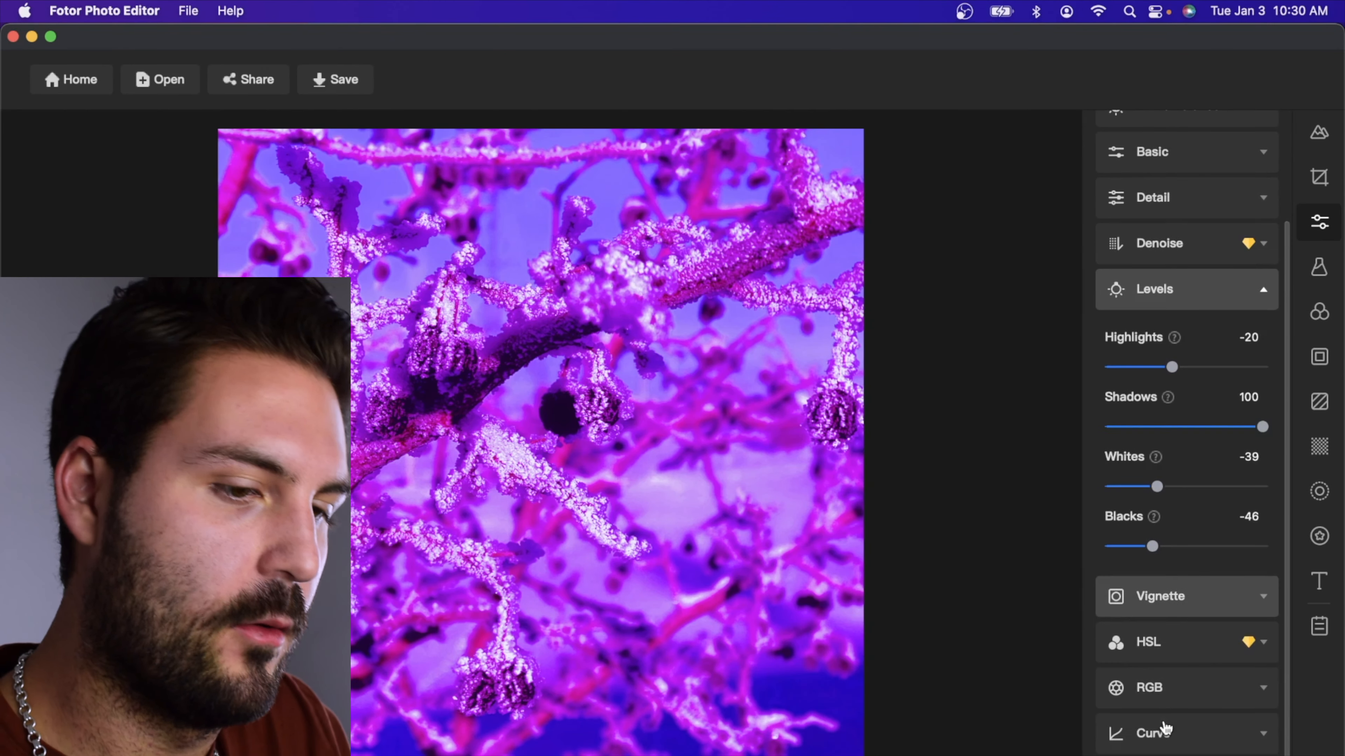
left_click(1214, 601)
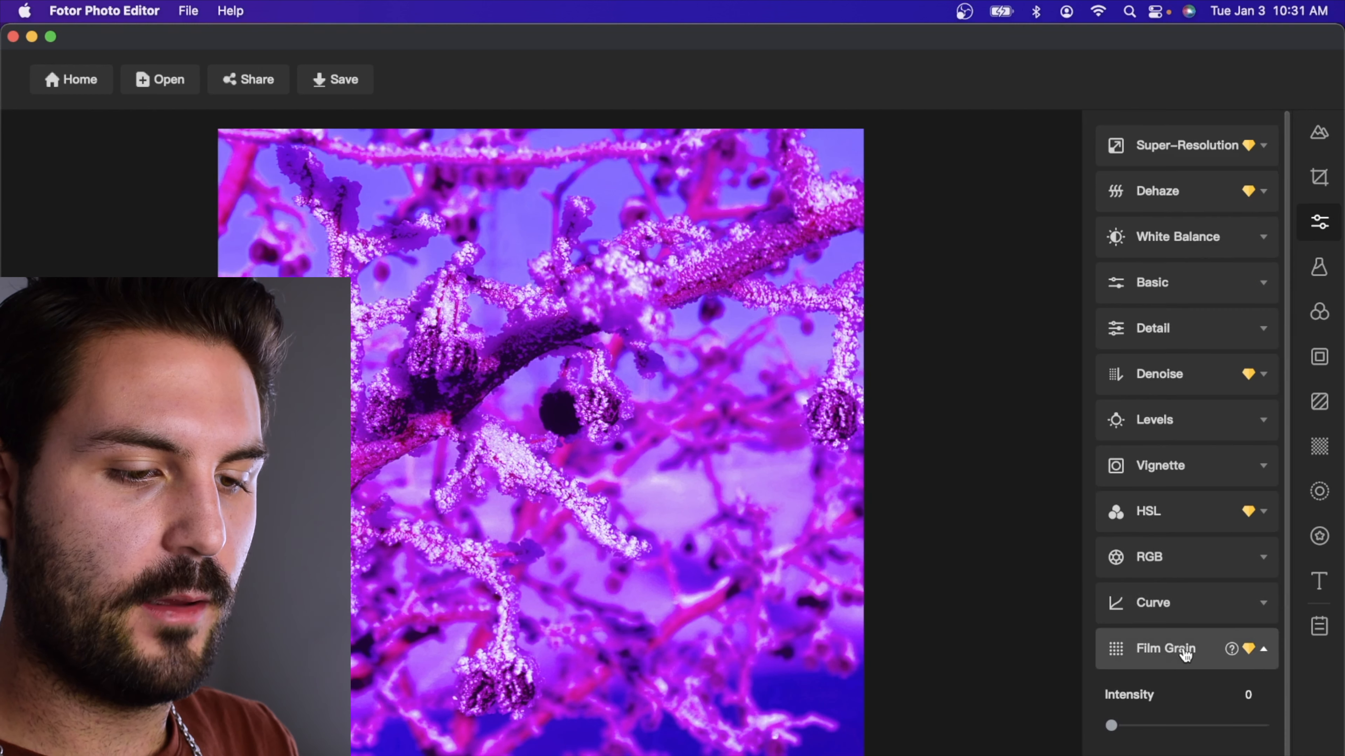
scroll(1185, 656, "down", 1)
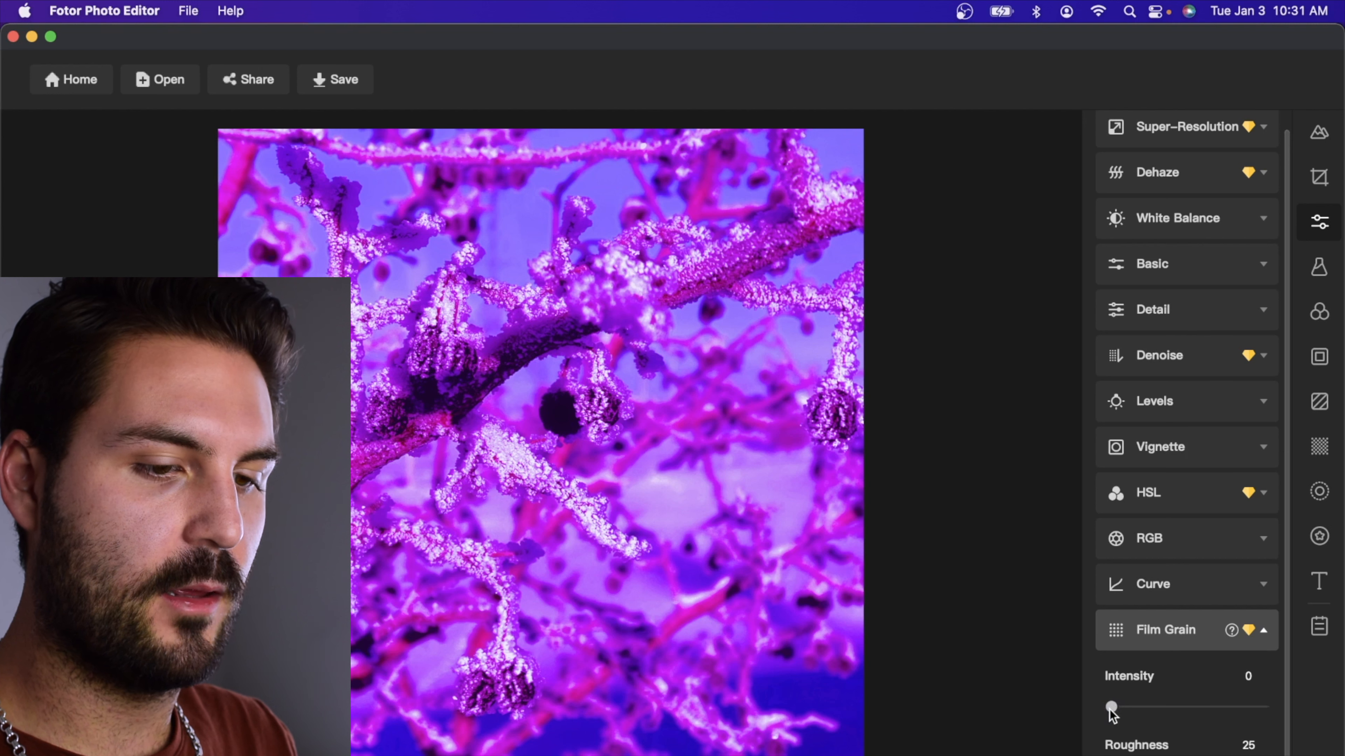
left_click_drag(1110, 709, 1135, 711)
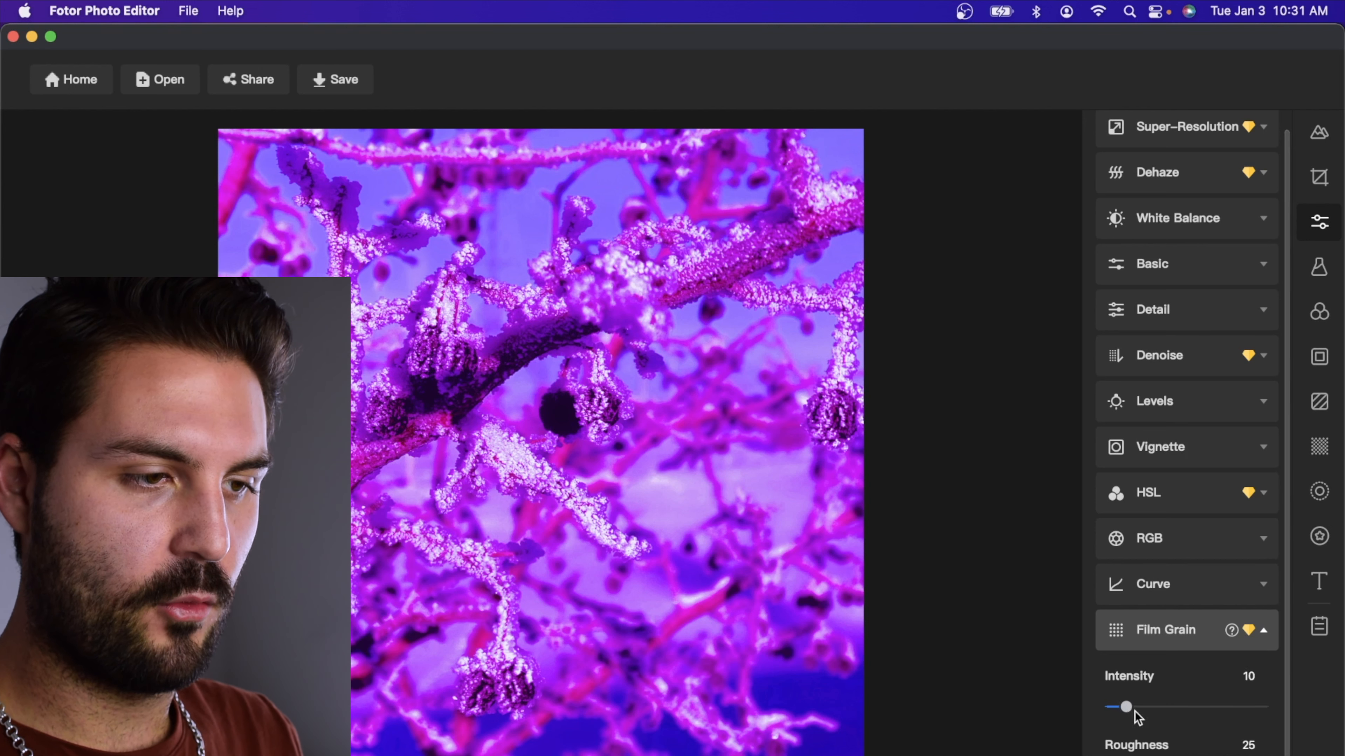
left_click_drag(1225, 707, 1173, 707)
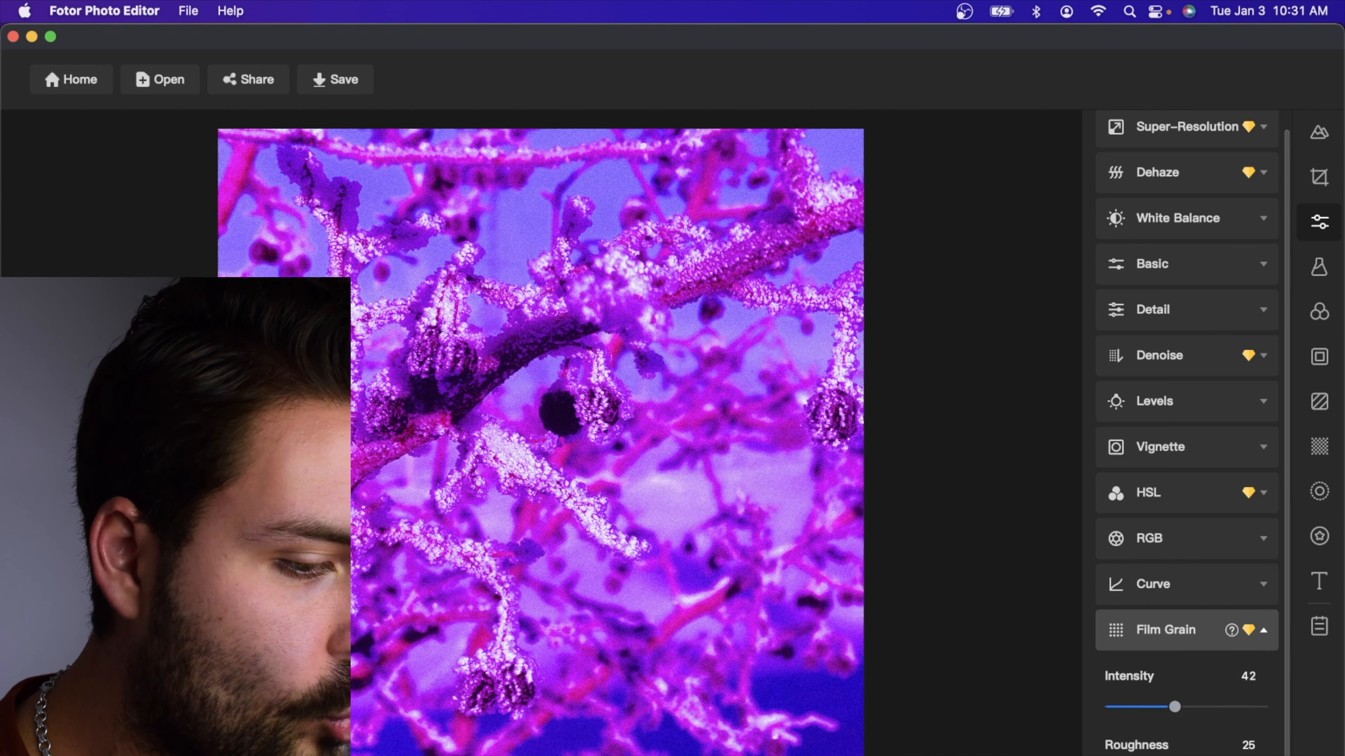
mouse_move(1152, 755)
left_mouse_down()
mouse_move(1201, 755)
mouse_move(1141, 755)
left_mouse_up()
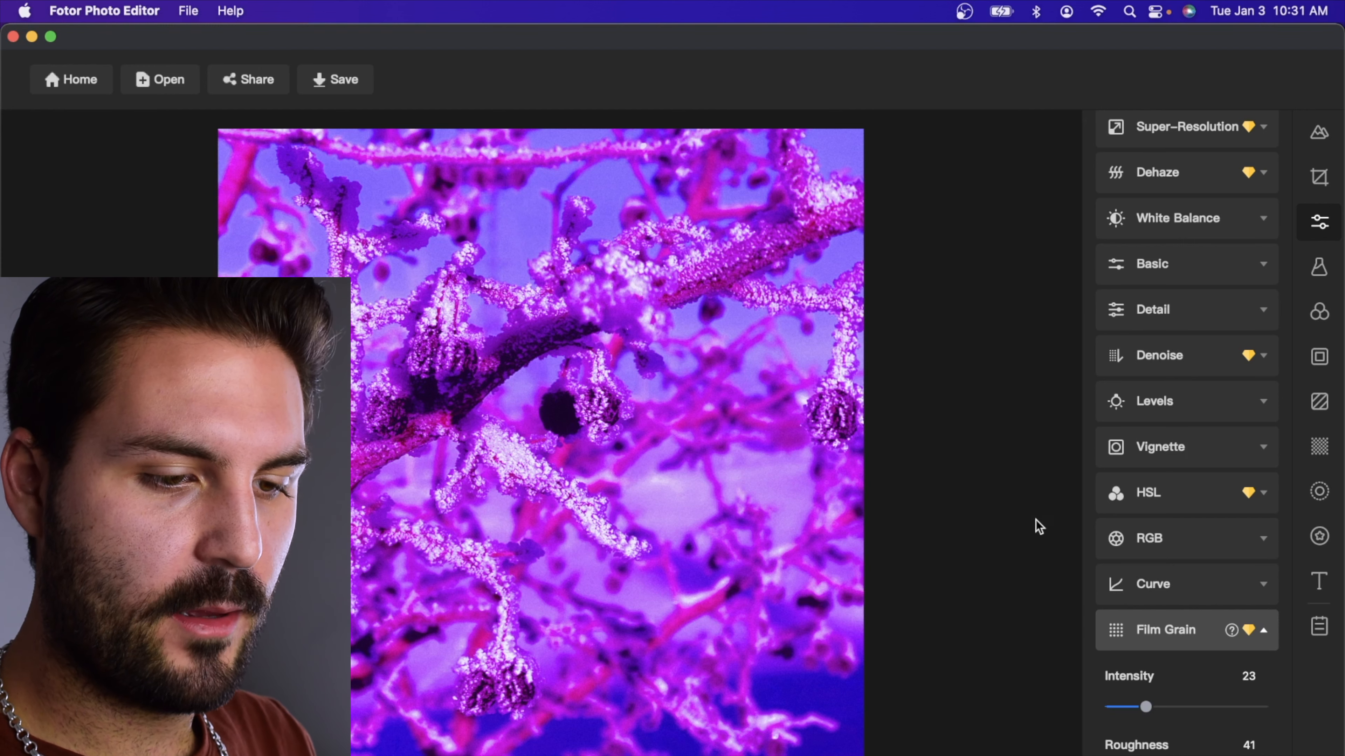
mouse_move(1145, 709)
left_mouse_down()
mouse_move(1133, 707)
mouse_move(1160, 708)
left_mouse_up()
Apply a linear focus blur at F/5.6 with the sharp band running diagonally across the center of the photo
left_click(1236, 494)
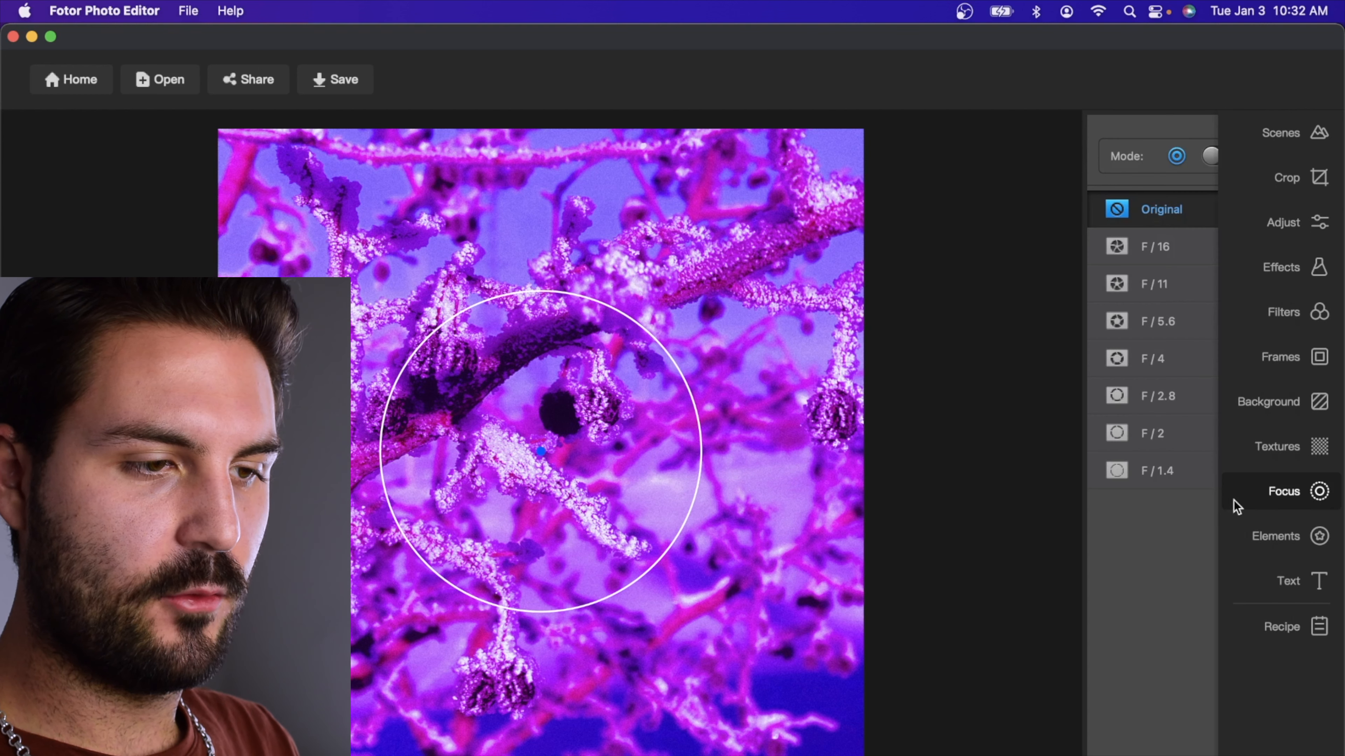
left_click(1178, 471)
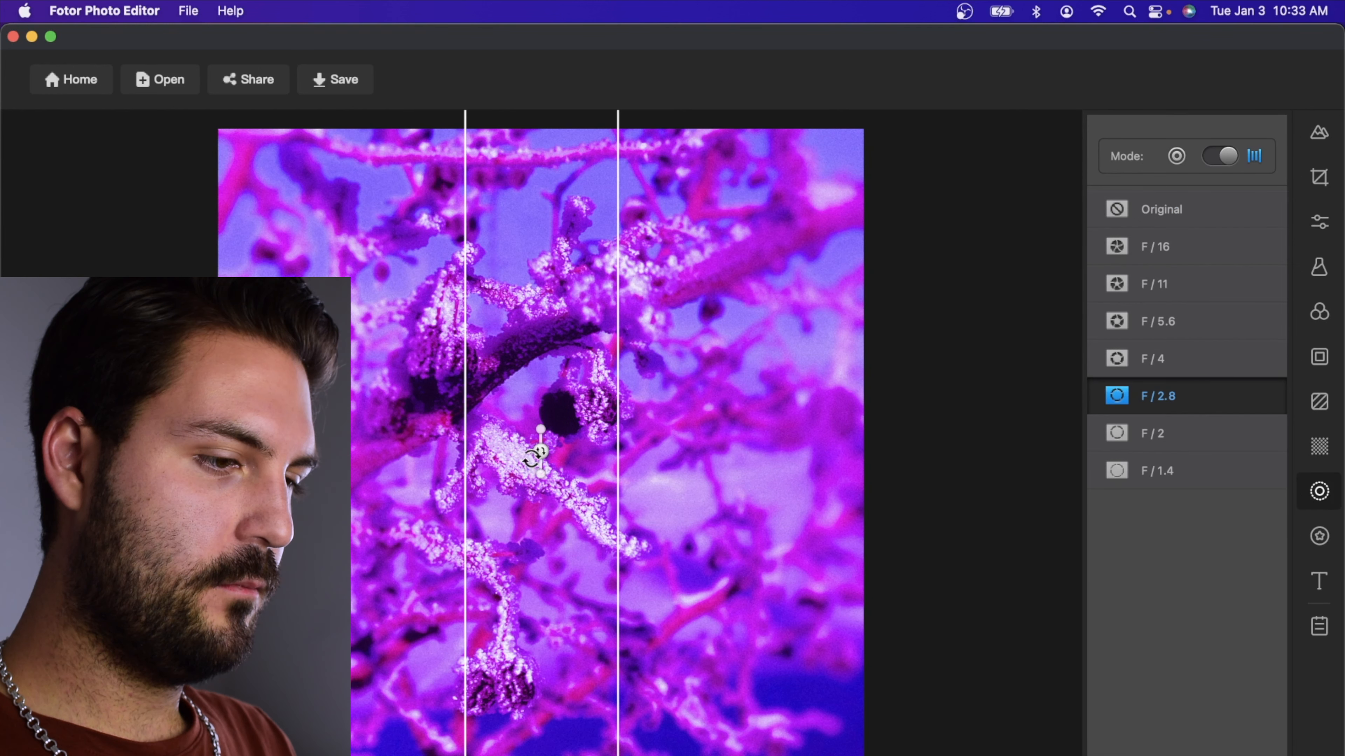
left_click_drag(531, 459, 557, 435)
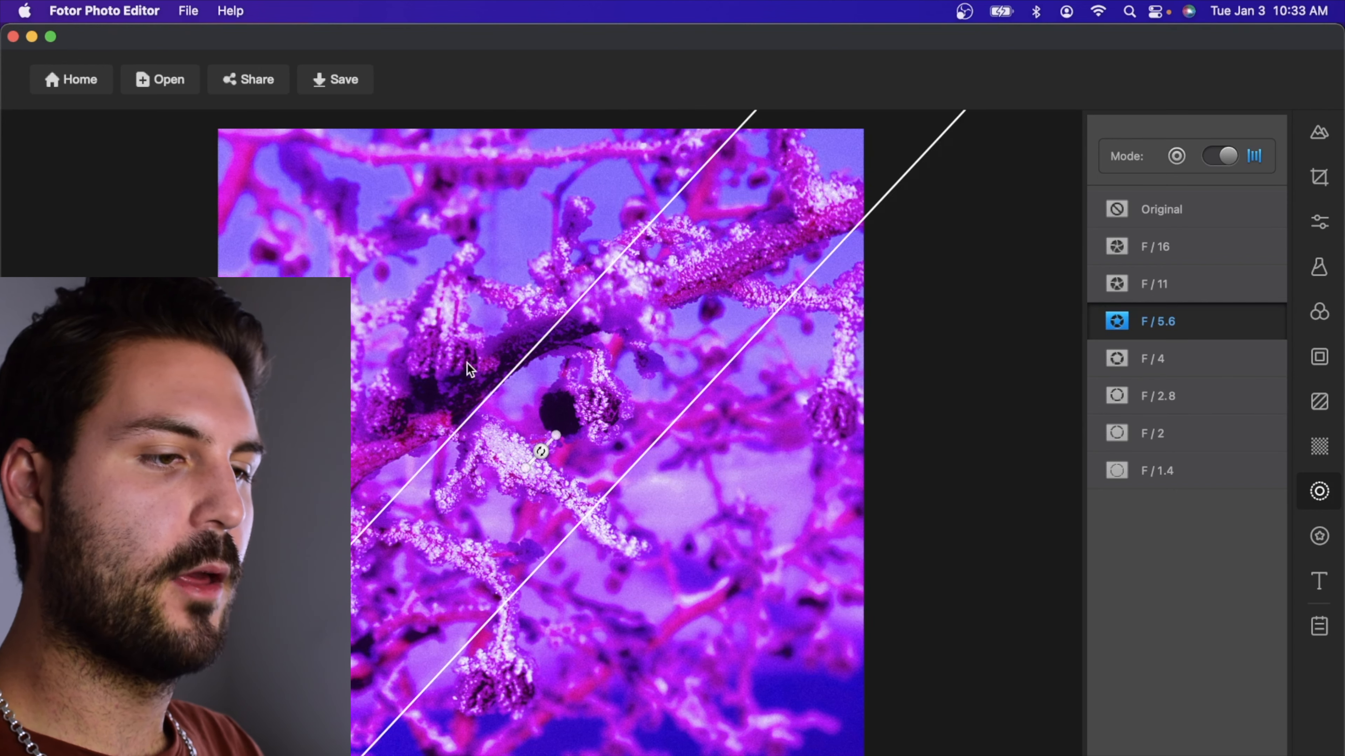